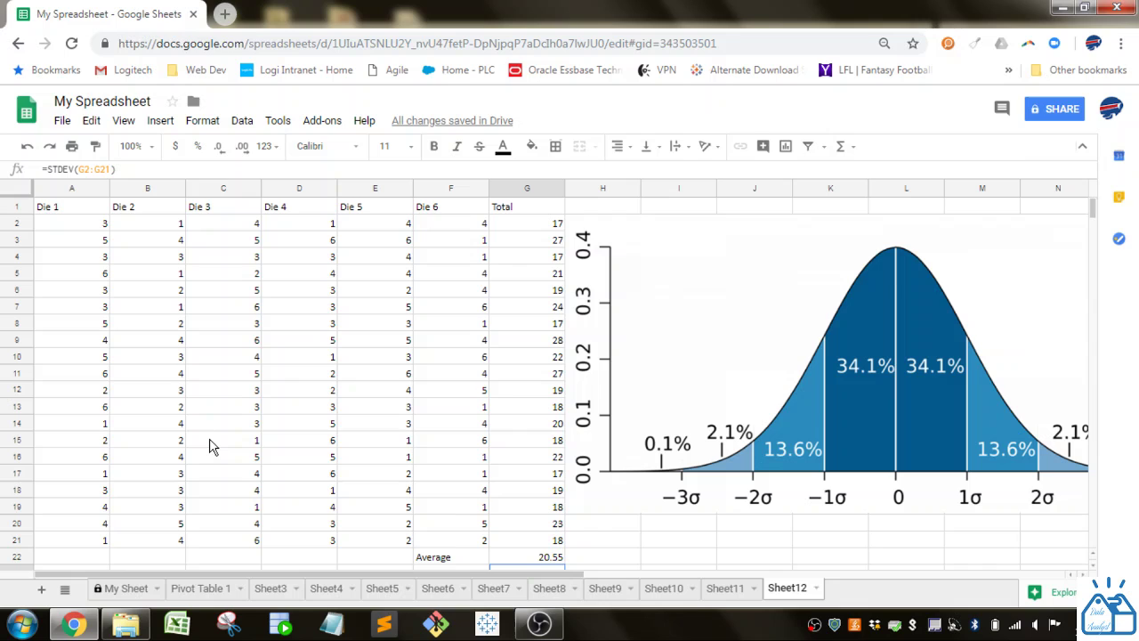
- Inspect the dice RANDBETWEEN formulas and the first roll's total formula
click(294, 375)
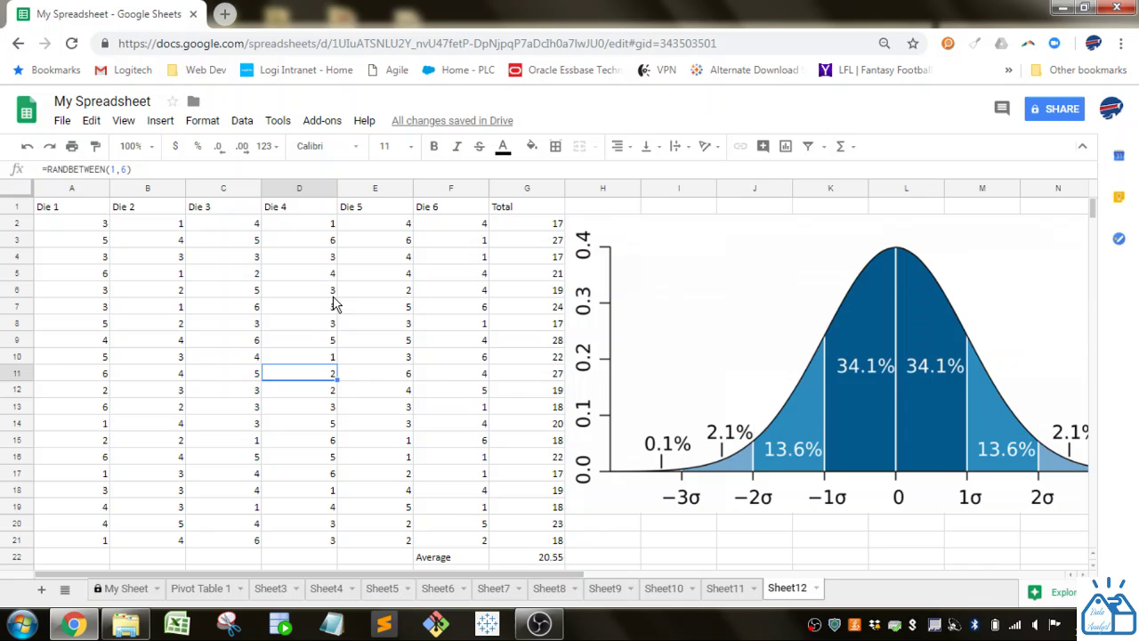
drag(85, 228, 420, 231)
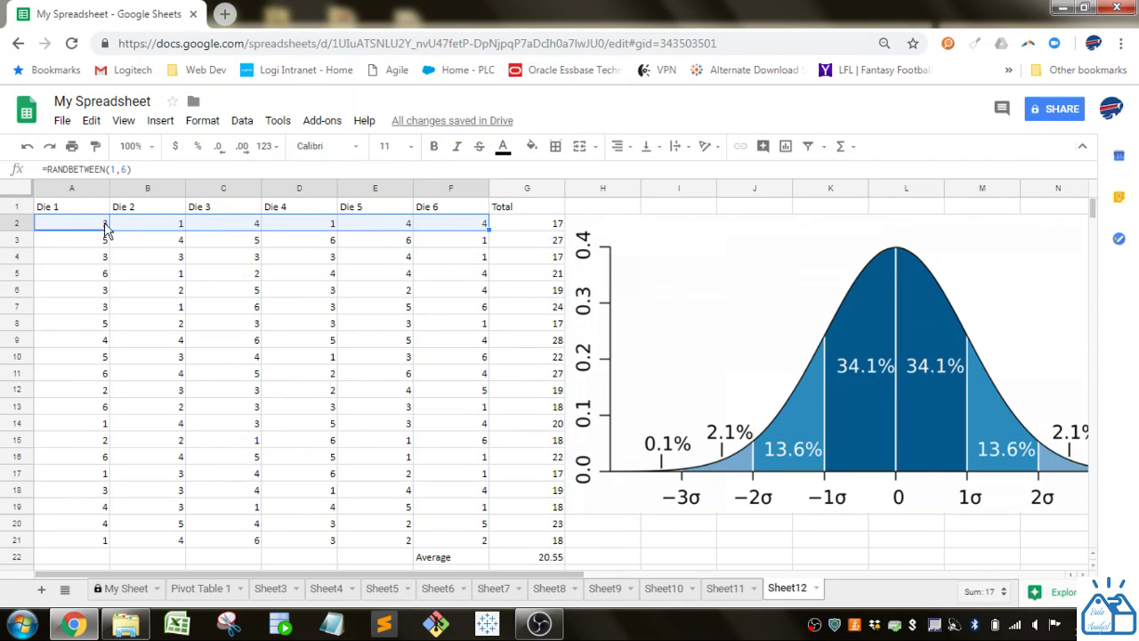
click(69, 224)
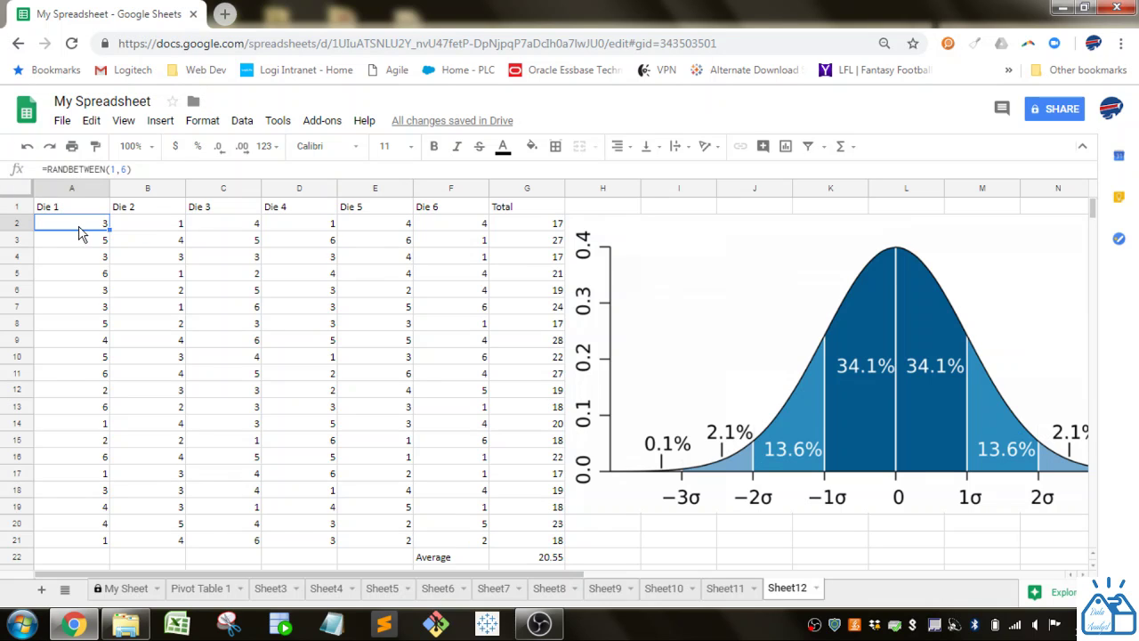
drag(79, 233, 450, 234)
click(521, 233)
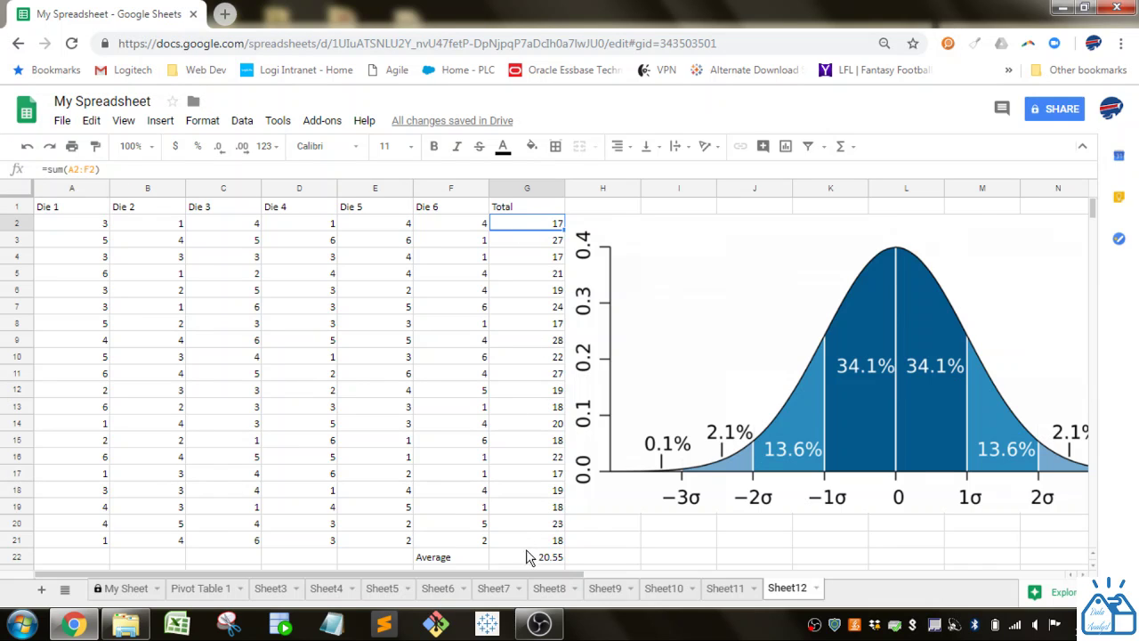
- Review the twenty roll totals and the Average and Std formulas beneath them
drag(527, 540, 531, 232)
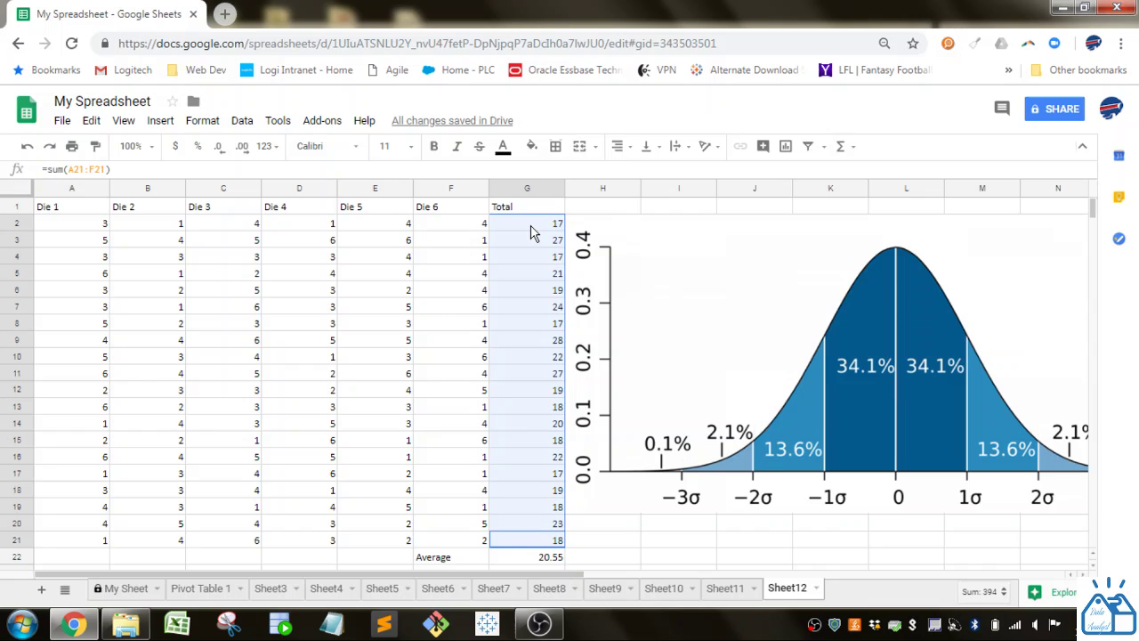
scroll(529, 373, down, 1)
click(534, 525)
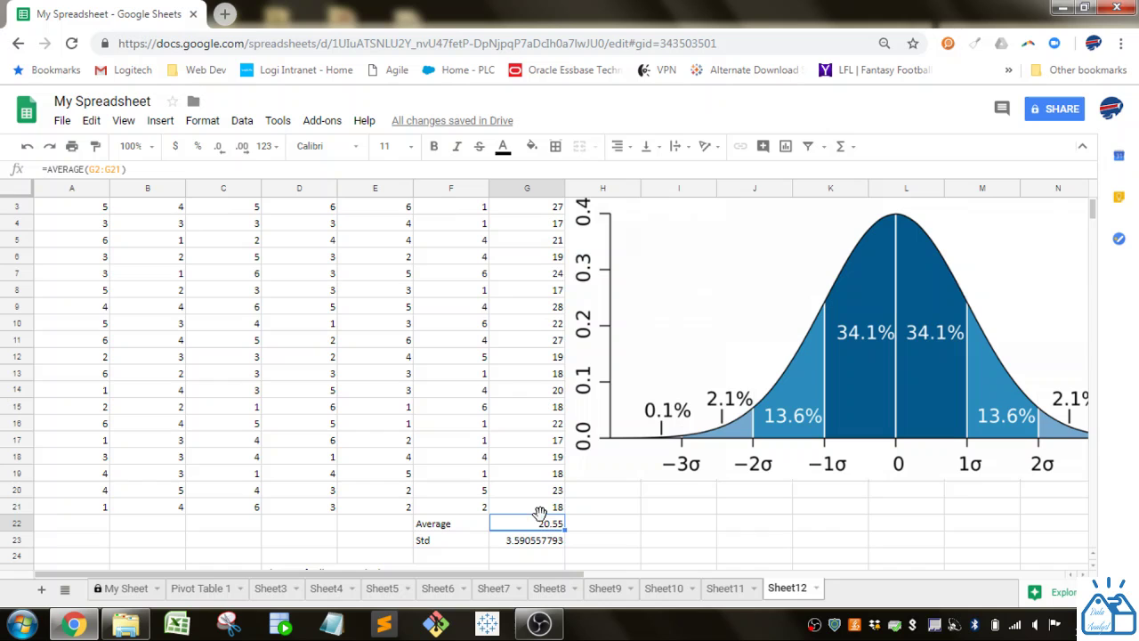
scroll(539, 323, up, 1)
scroll(541, 374, down, 3)
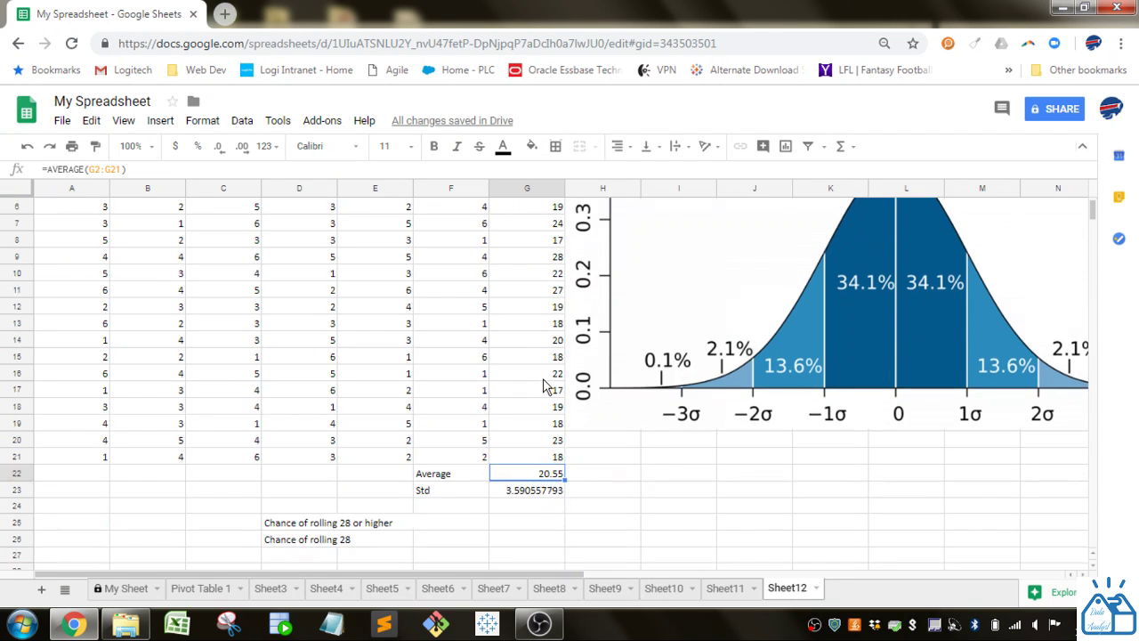
scroll(543, 384, up, 3)
scroll(547, 384, down, 1)
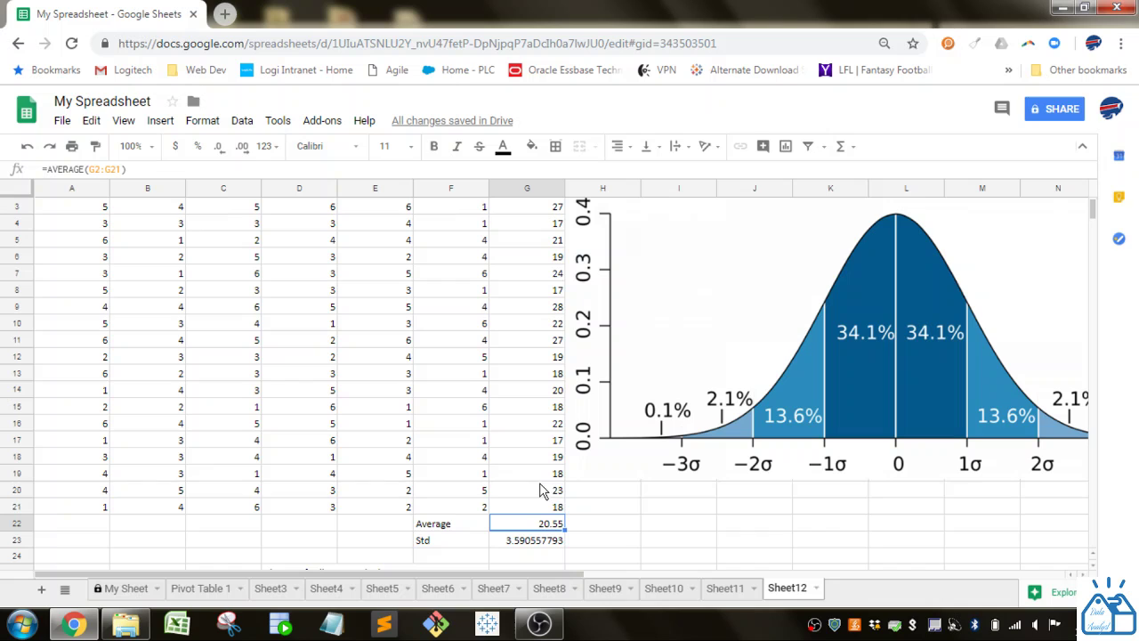
scroll(312, 480, up, 1)
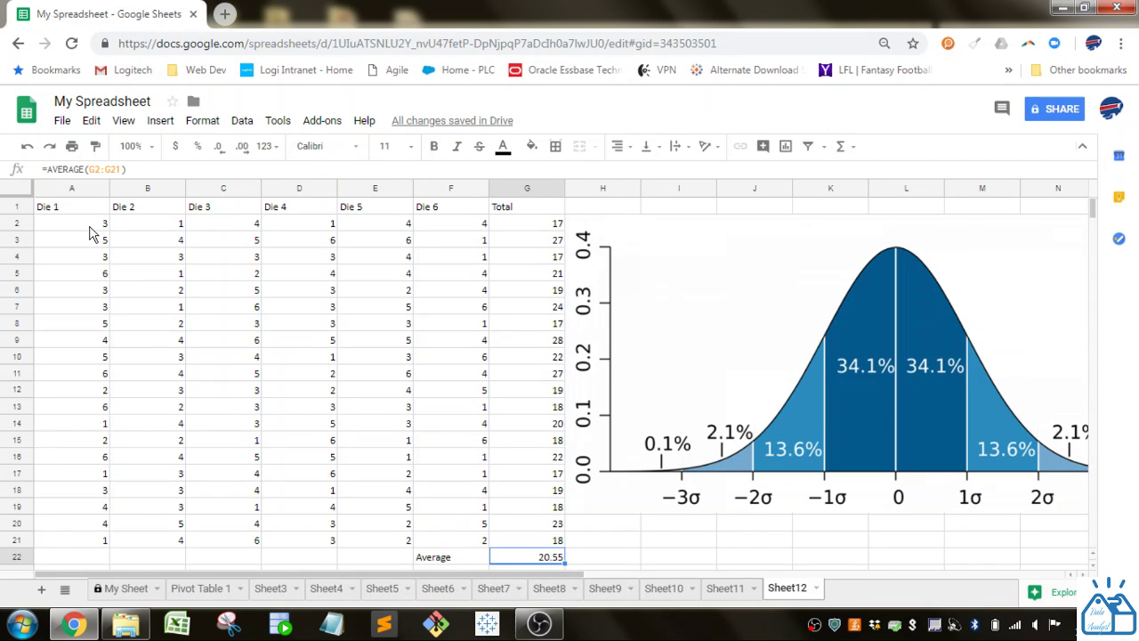
drag(89, 226, 481, 226)
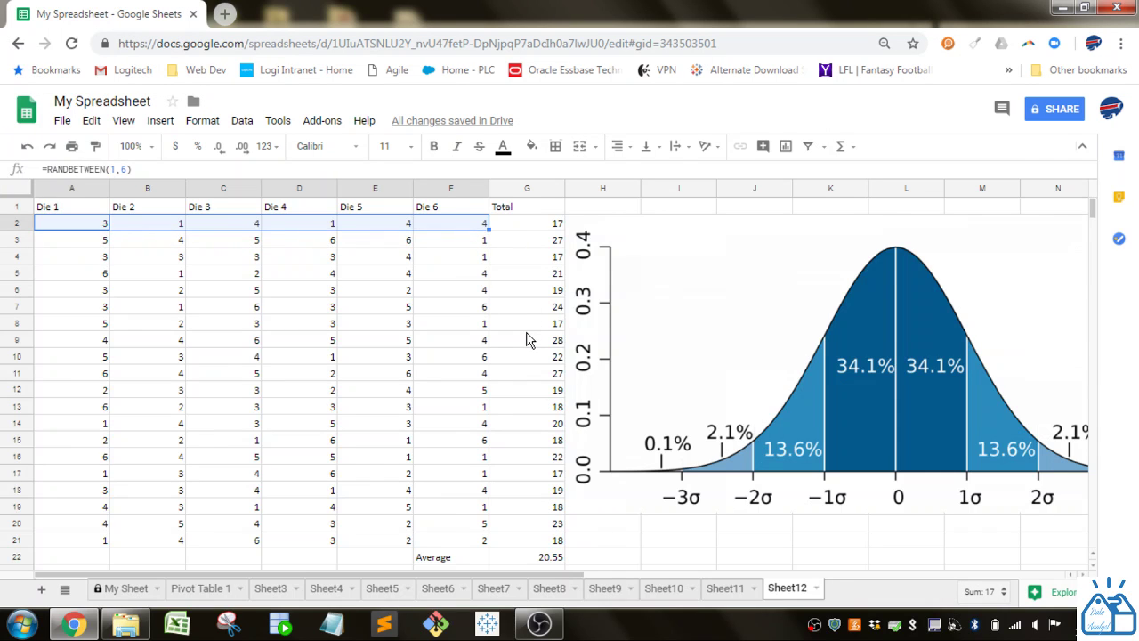
scroll(527, 333, down, 1)
click(516, 545)
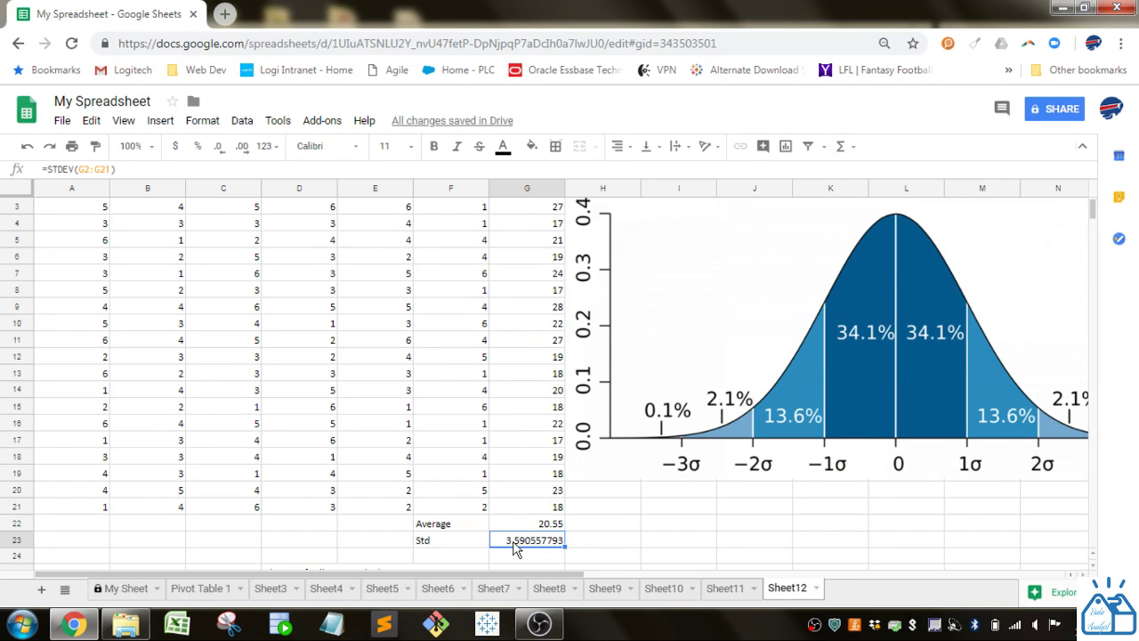
scroll(520, 445, up, 1)
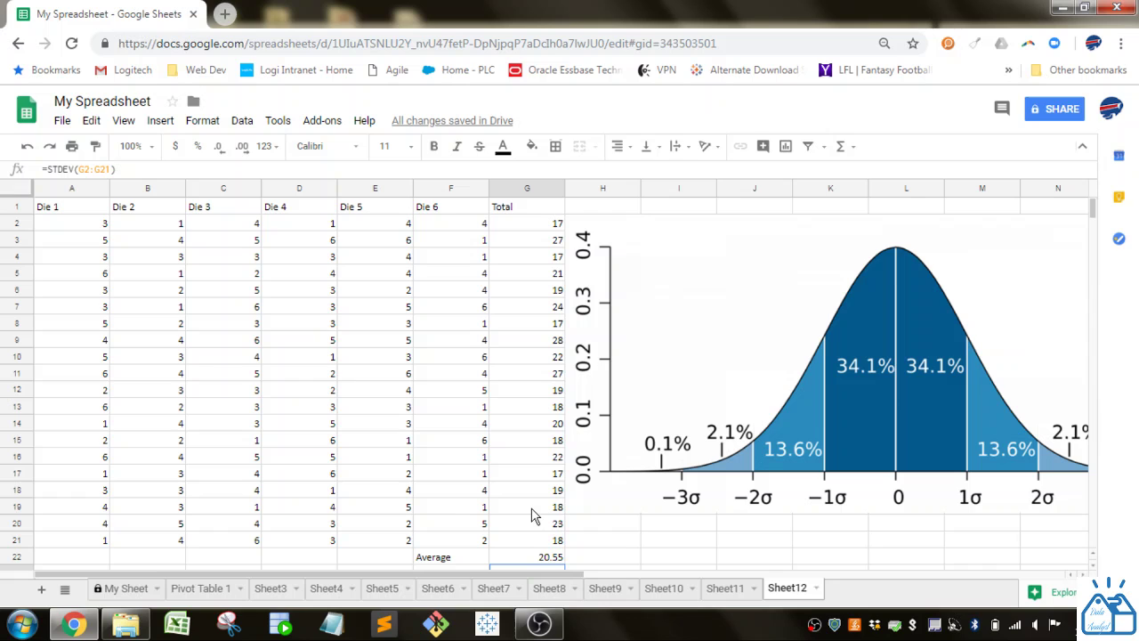
- Paste the dice block A2:F21 back as values only so the rolls stay fixed
drag(94, 229, 469, 545)
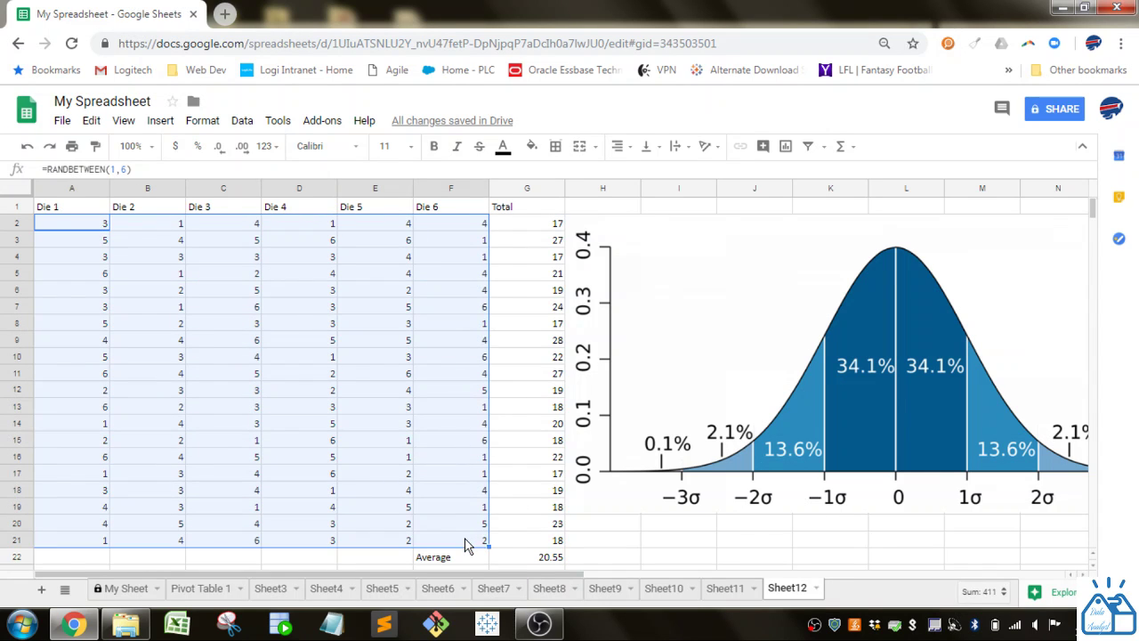
click(91, 120)
mouse_move(133, 259)
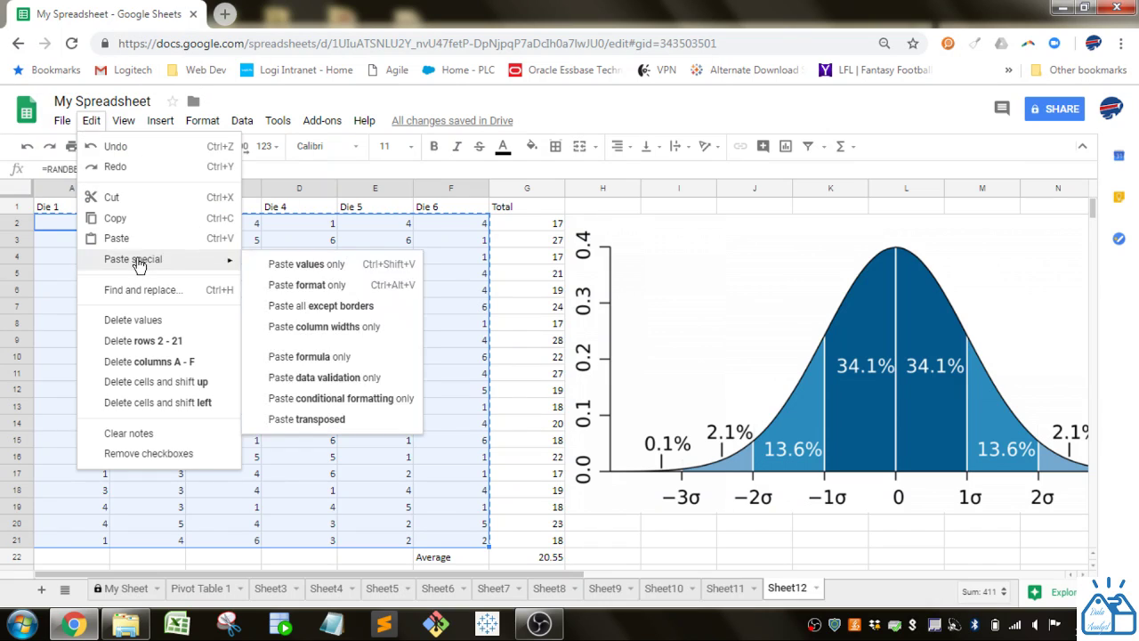
click(313, 265)
click(481, 390)
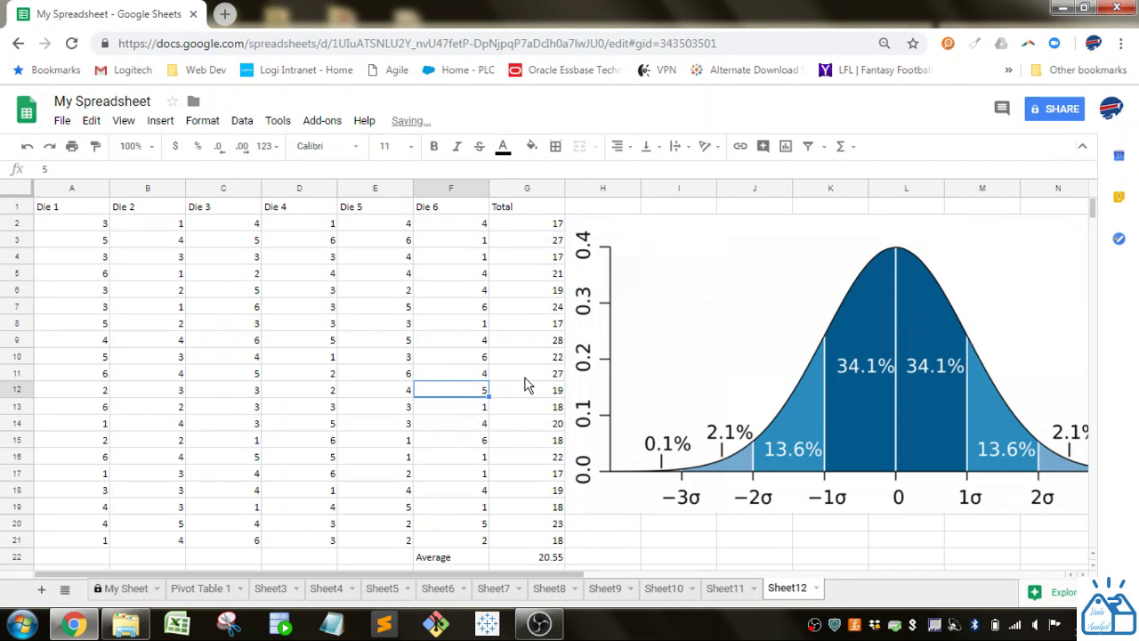
scroll(523, 381, down, 2)
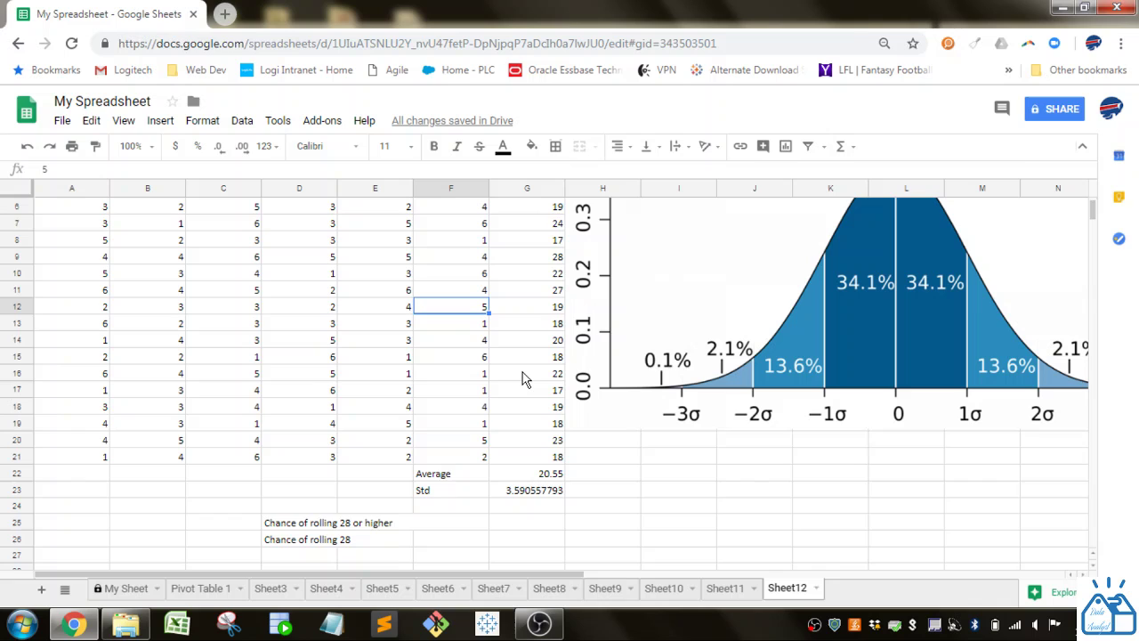
click(305, 525)
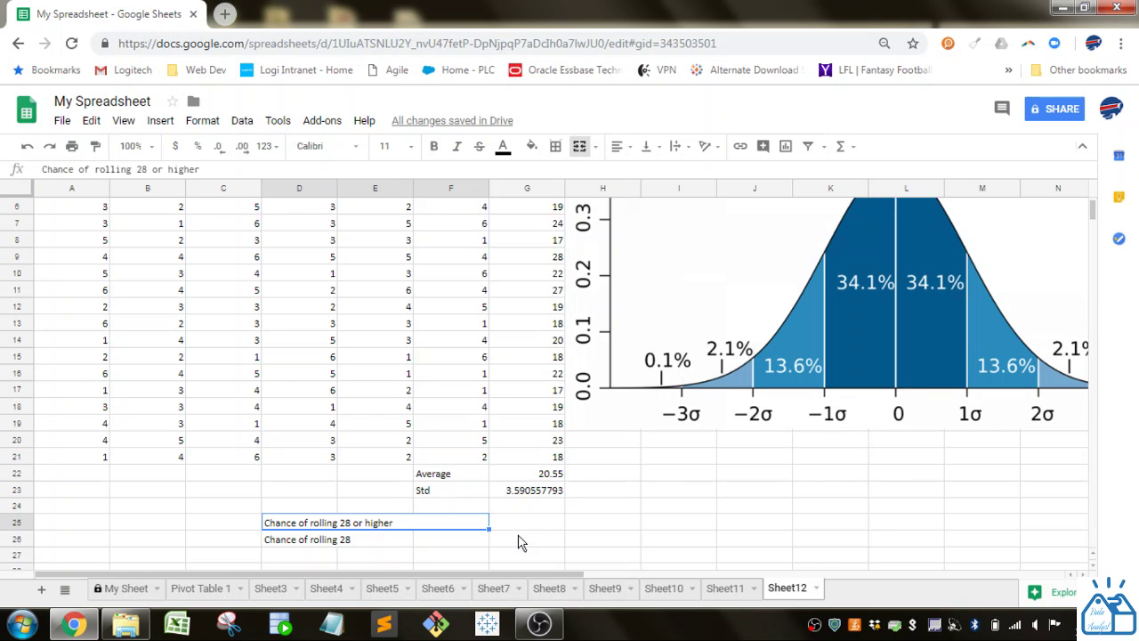
scroll(525, 539, up, 2)
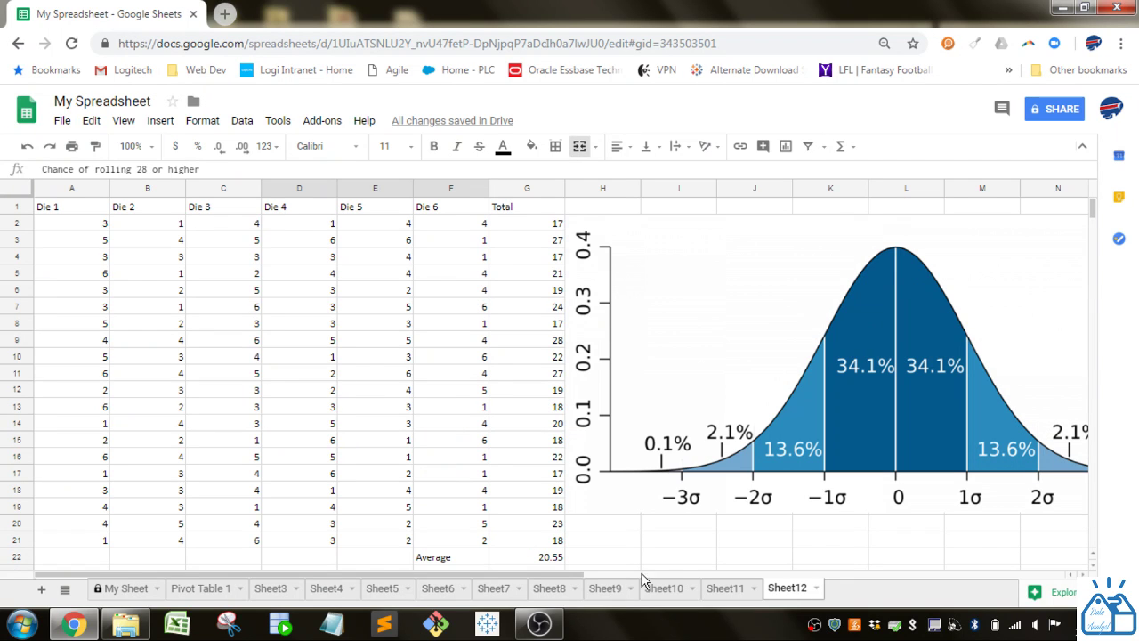
drag(528, 573, 685, 579)
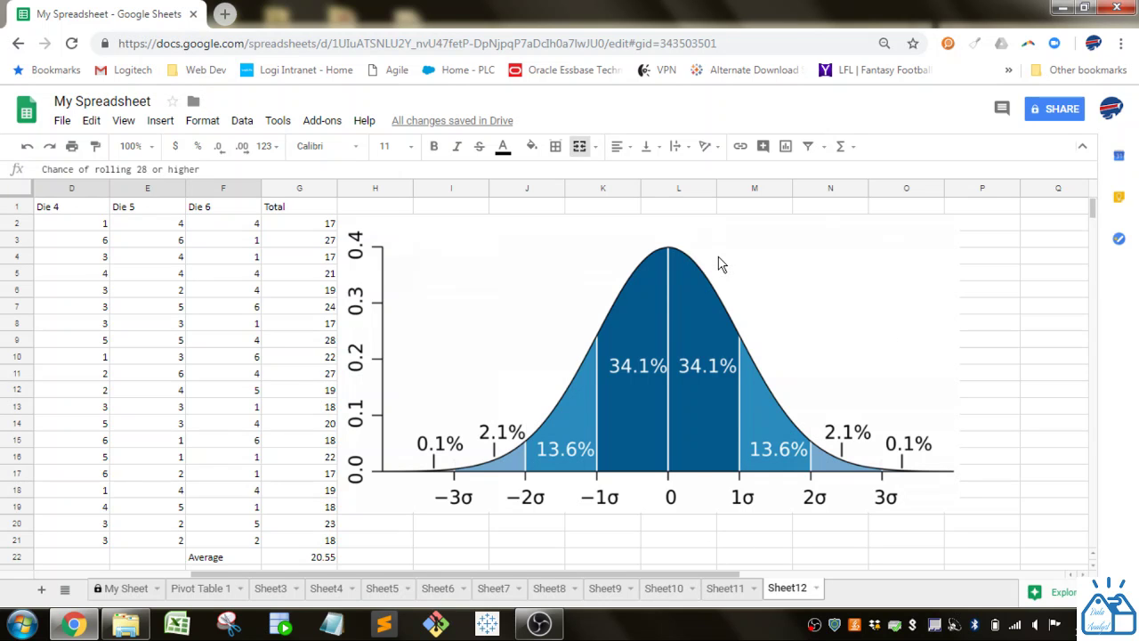
scroll(398, 503, down, 2)
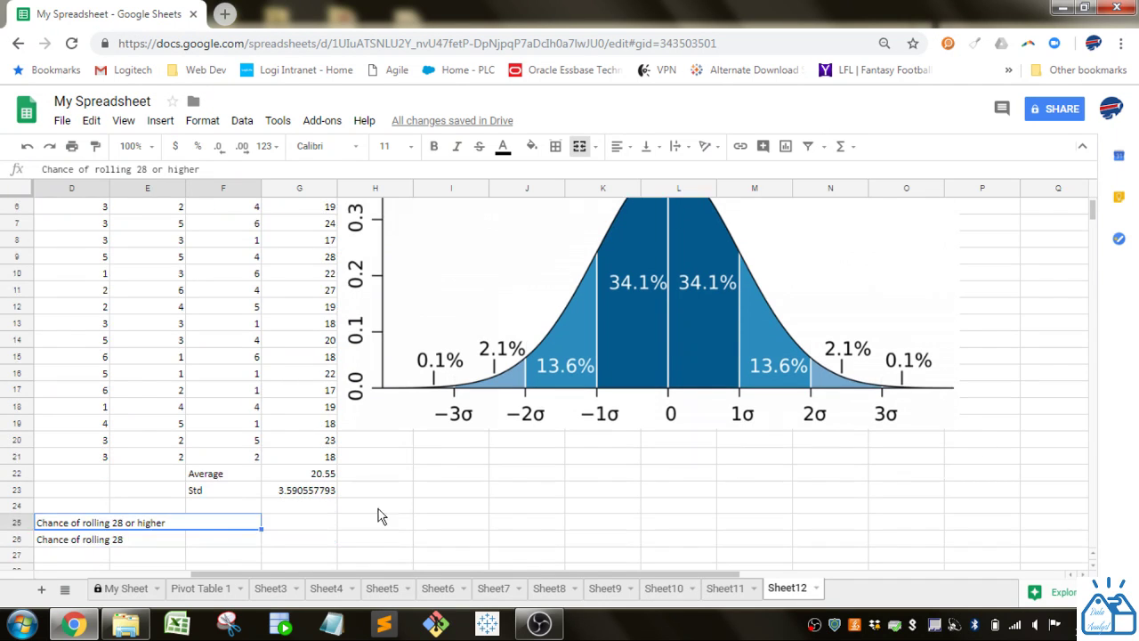
click(289, 523)
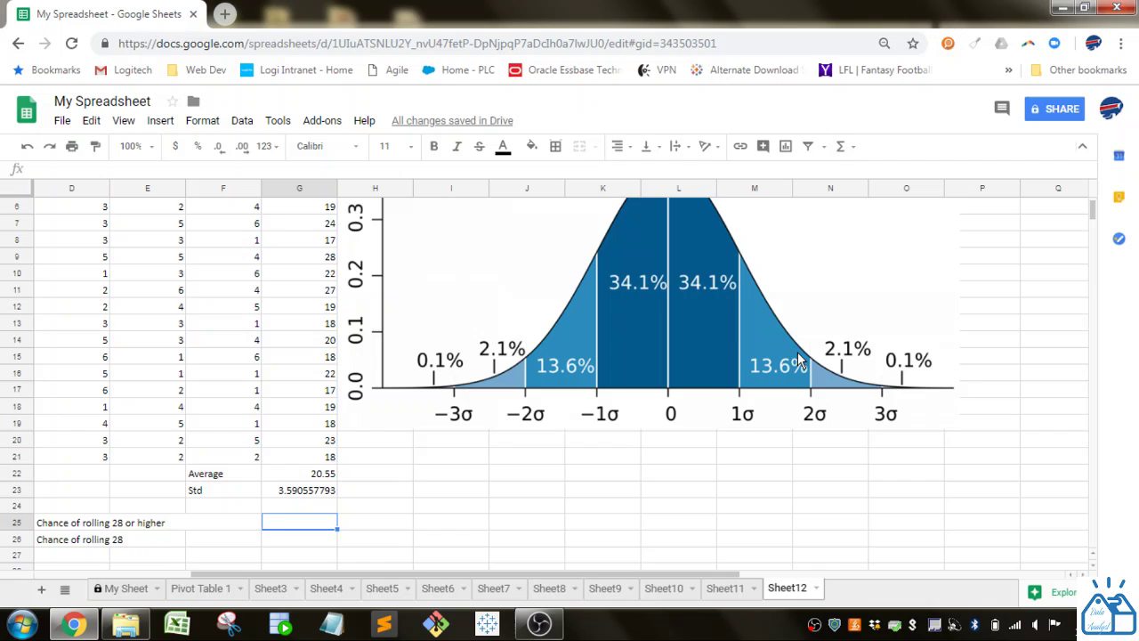
scroll(797, 392, up, 1)
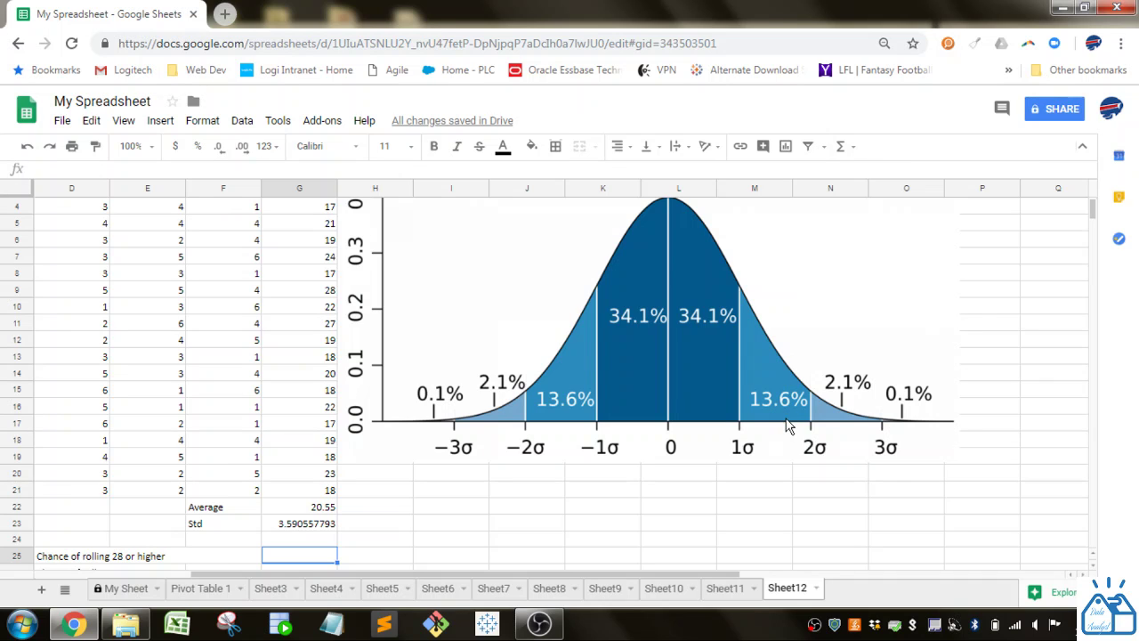
scroll(784, 418, up, 1)
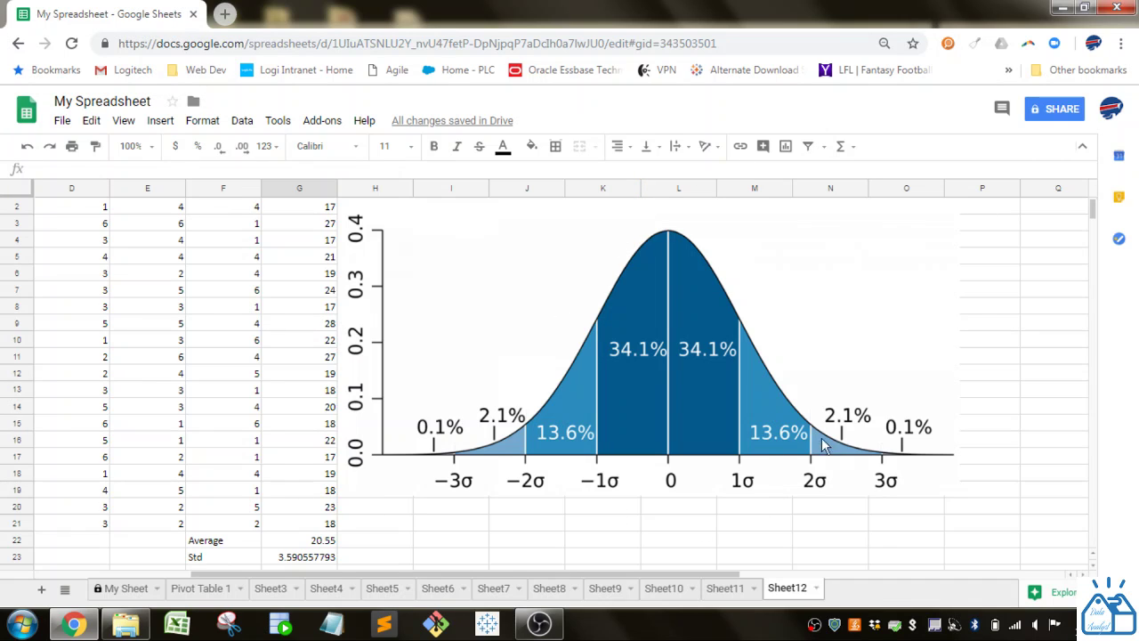
click(306, 544)
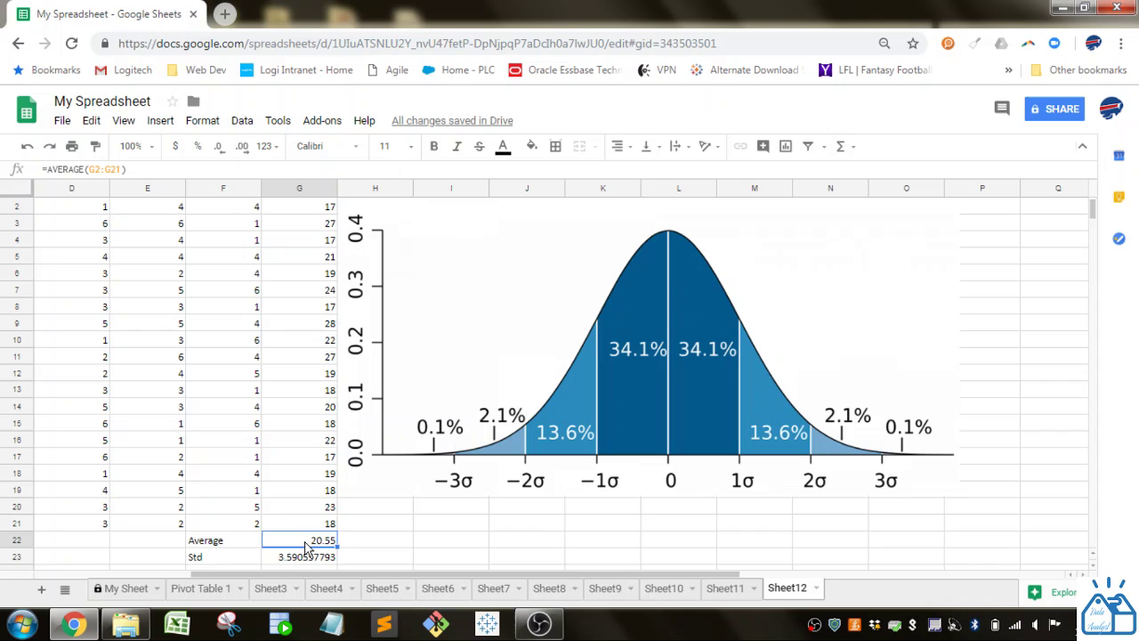
scroll(306, 546, down, 1)
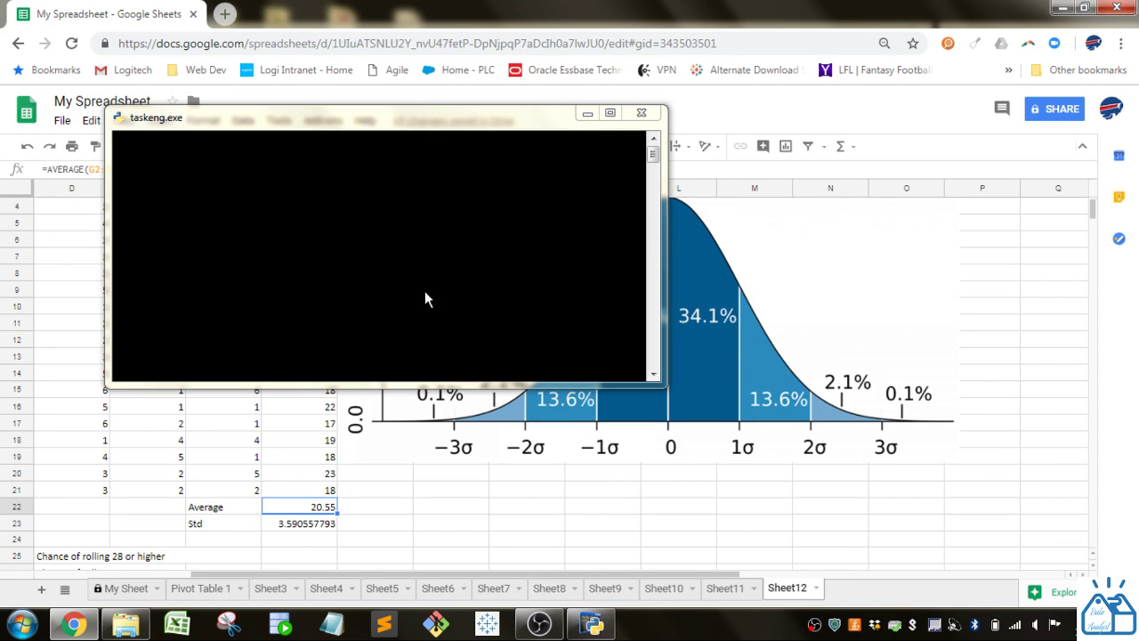
click(587, 113)
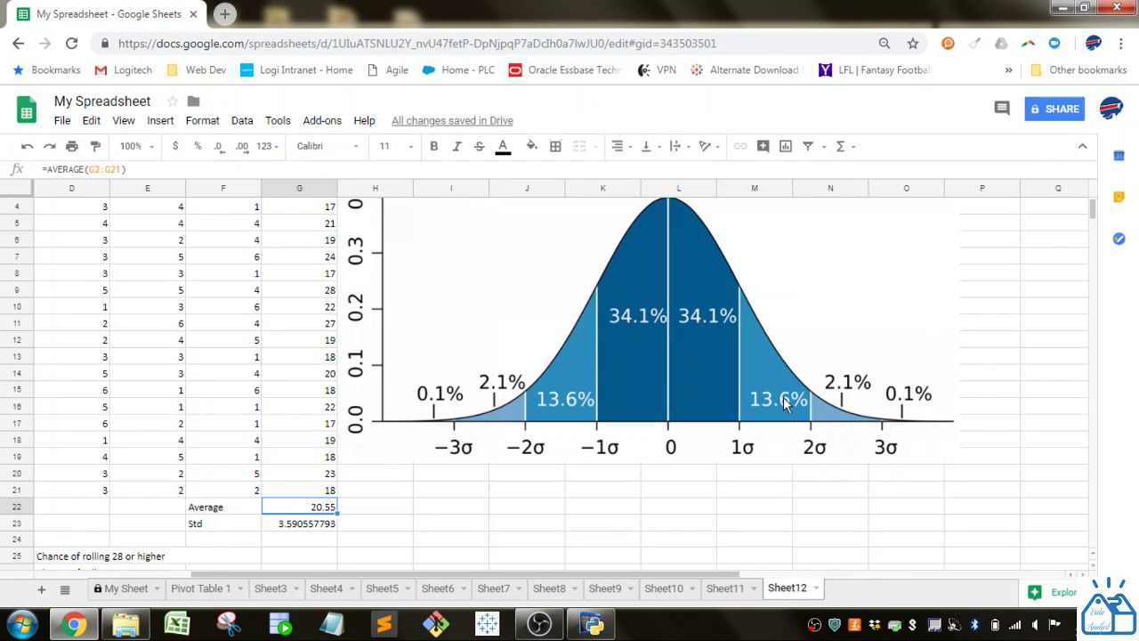
- Enter =1-NORMDIST(28,G22,G23,TRUE) in G25 for the 28-or-higher probability
click(307, 556)
text(=)
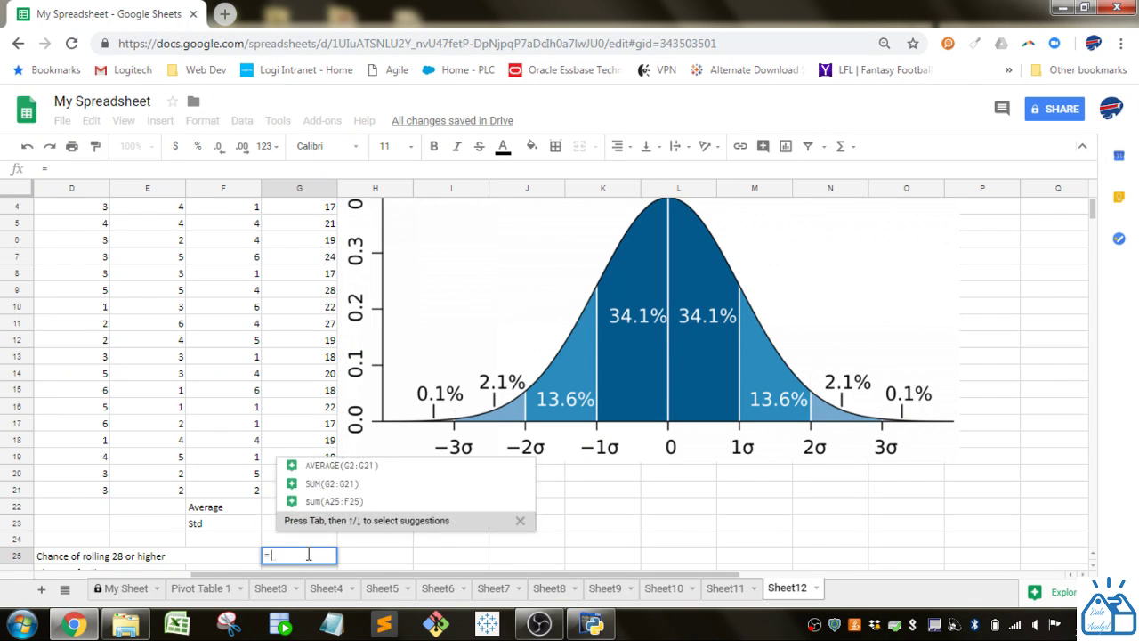
text(norm)
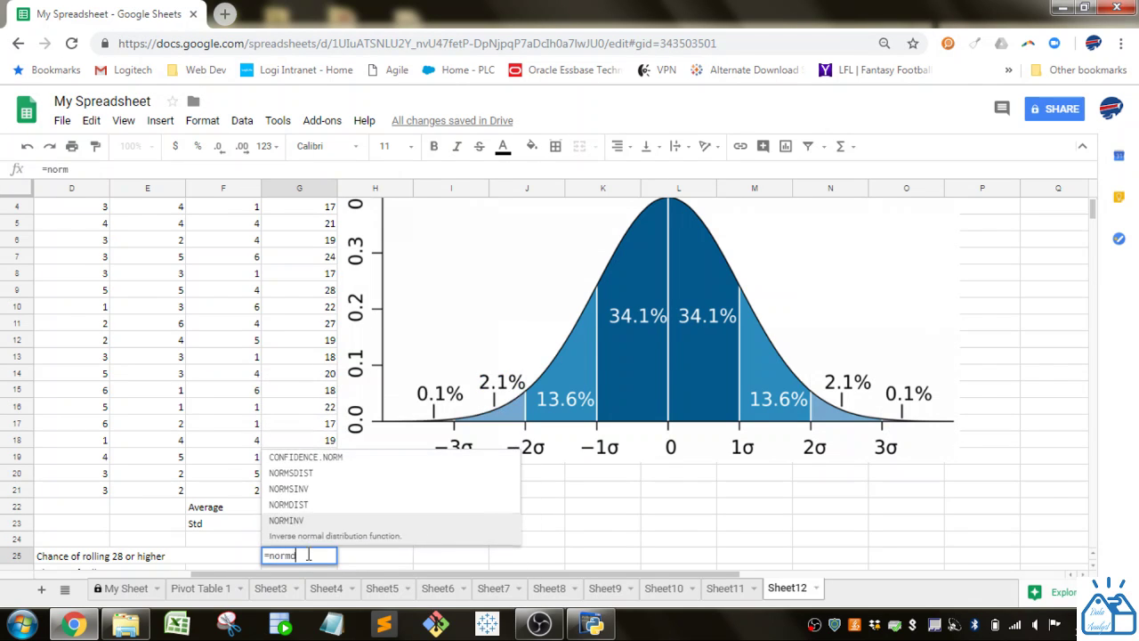
text(dist()
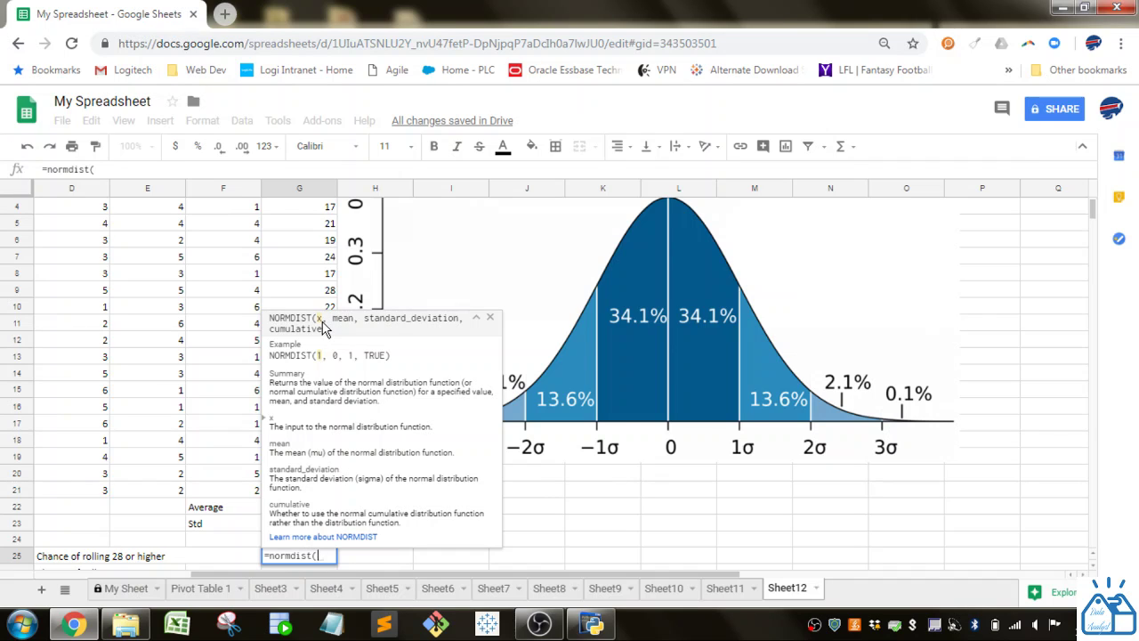
text(28)
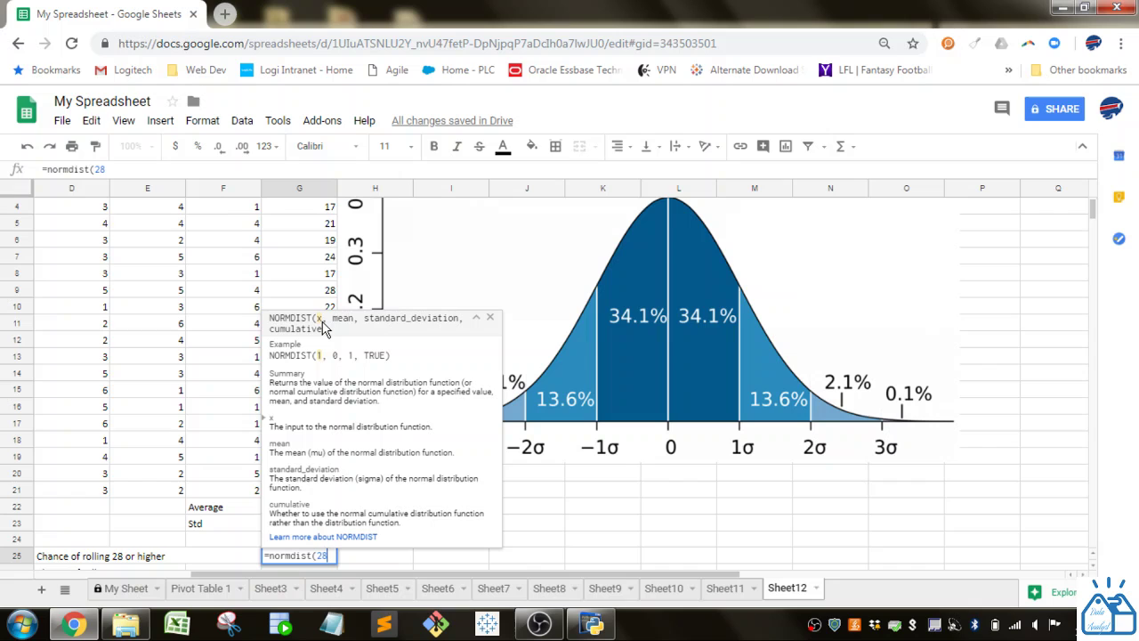
text(,)
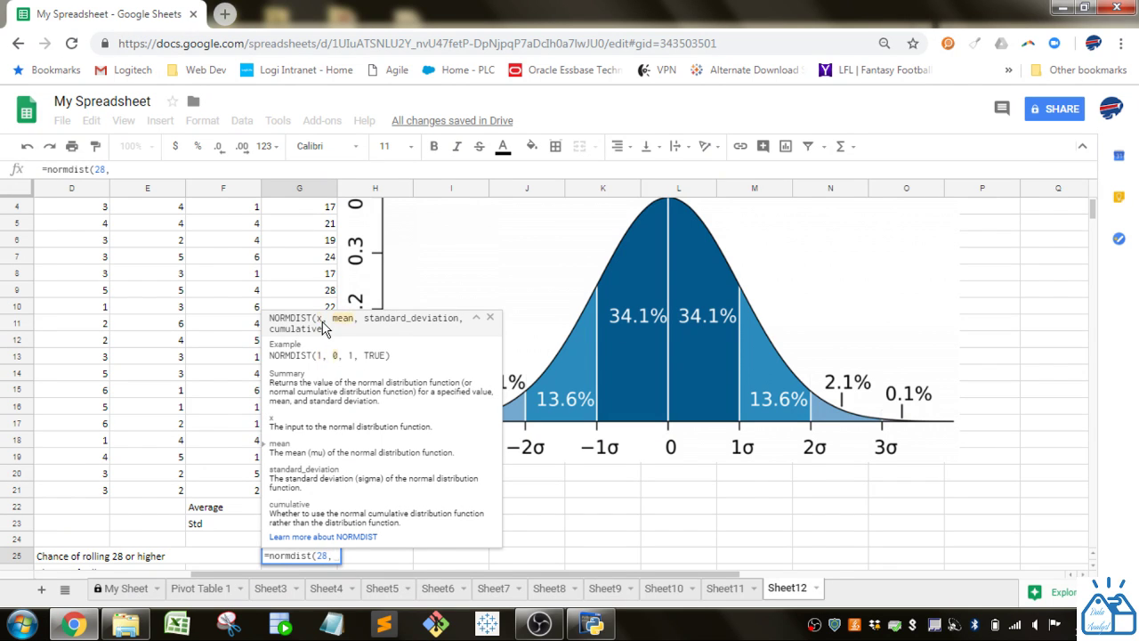
click(230, 505)
click(299, 511)
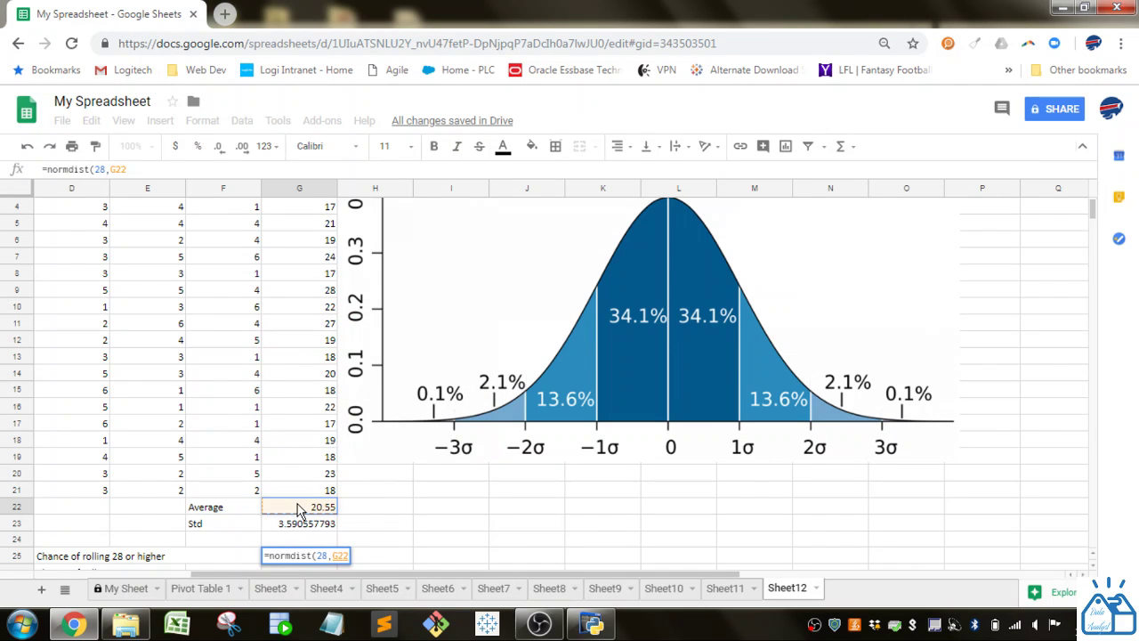
text(,)
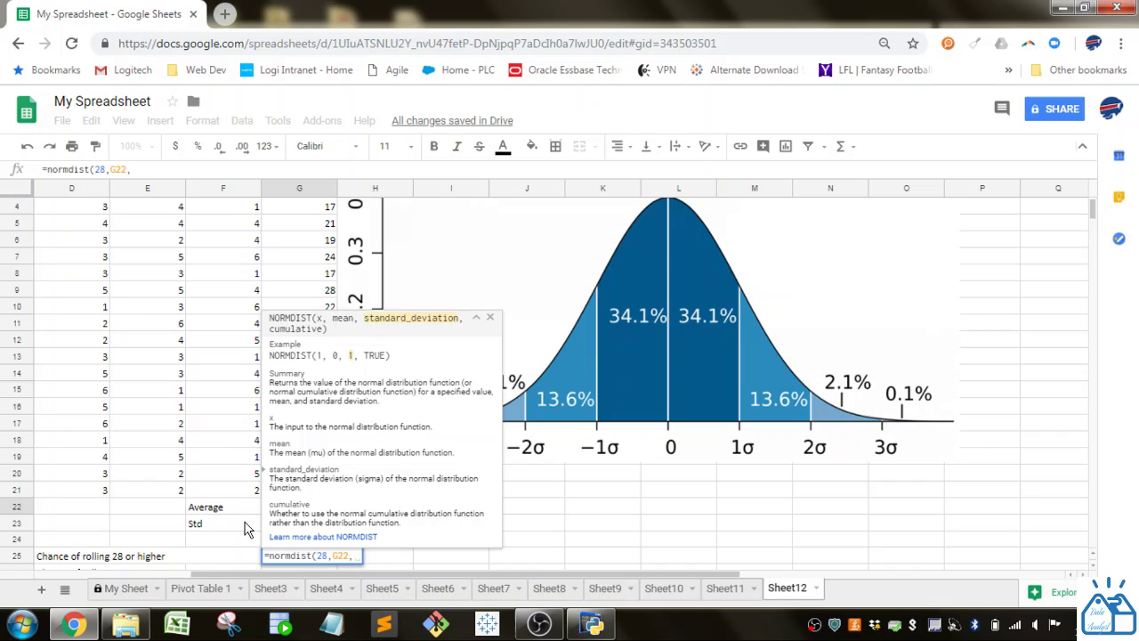
click(248, 527)
key(Right)
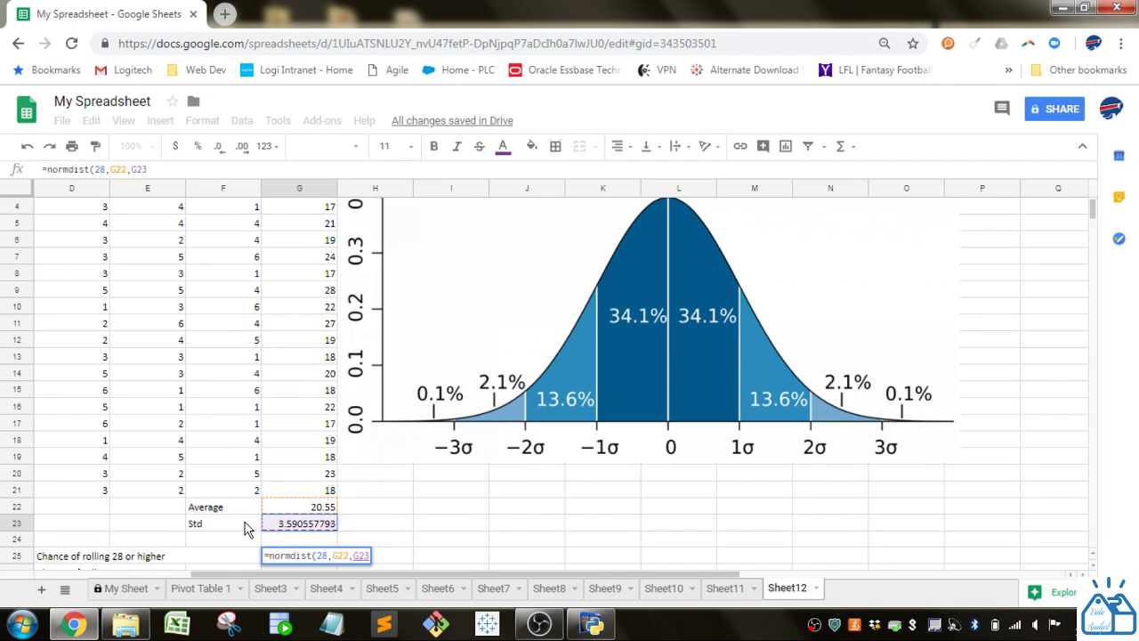
text(,)
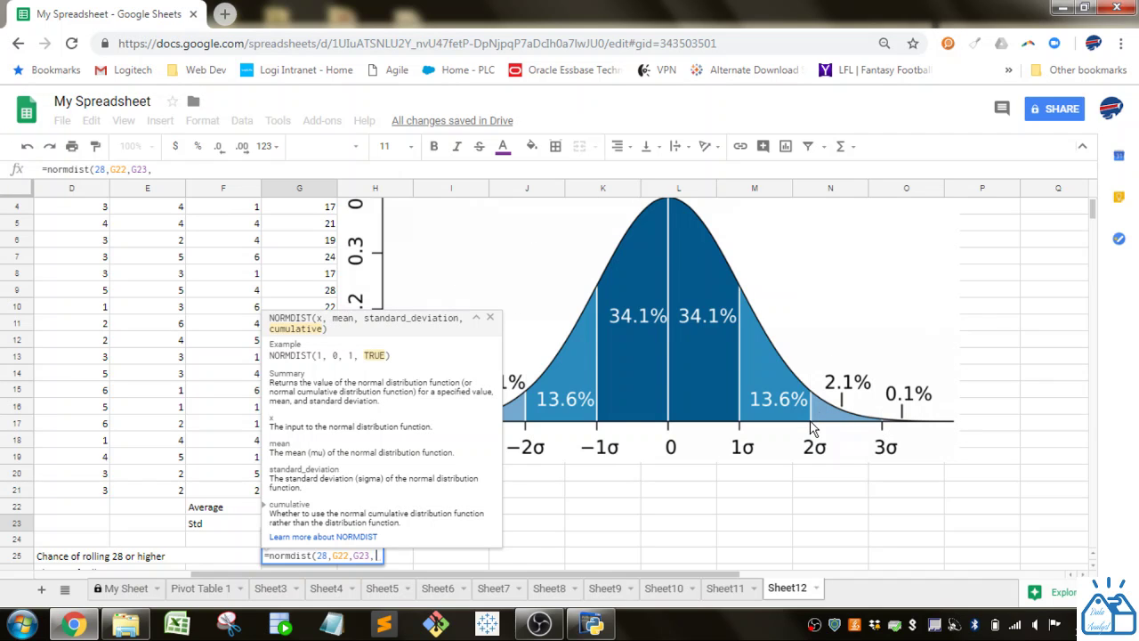
text(true))
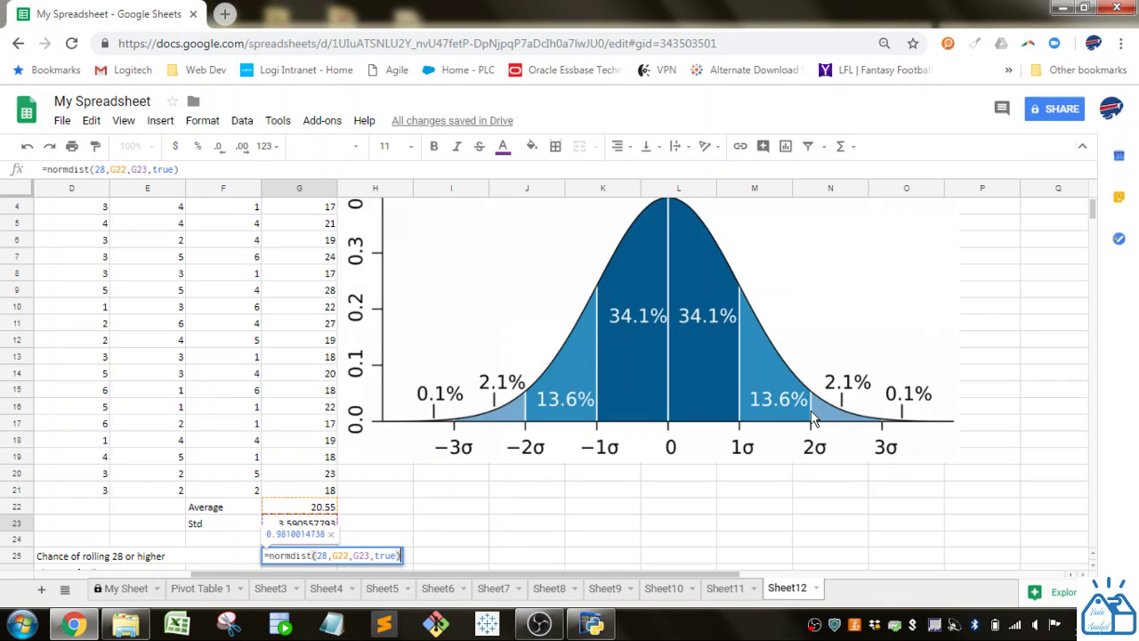
click(47, 169)
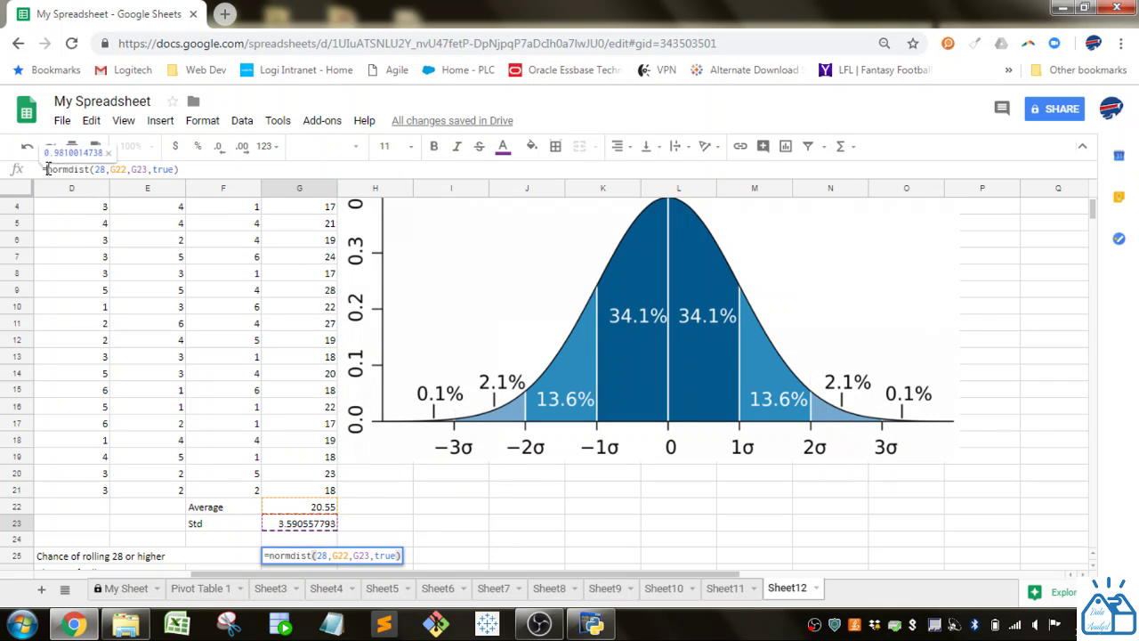
text(1-)
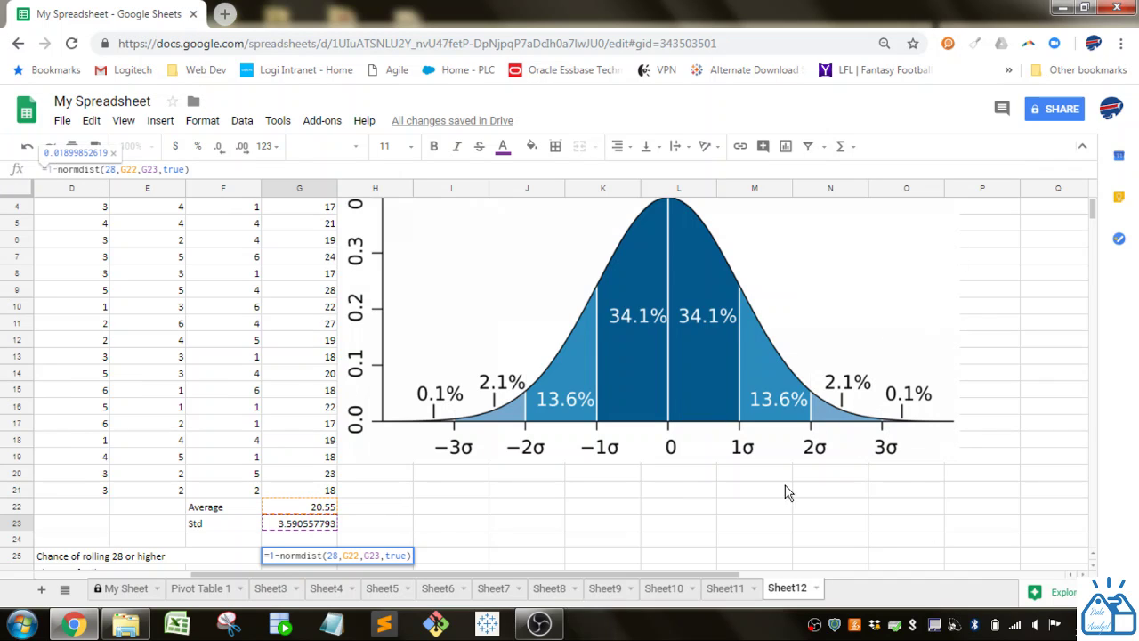
key(Return)
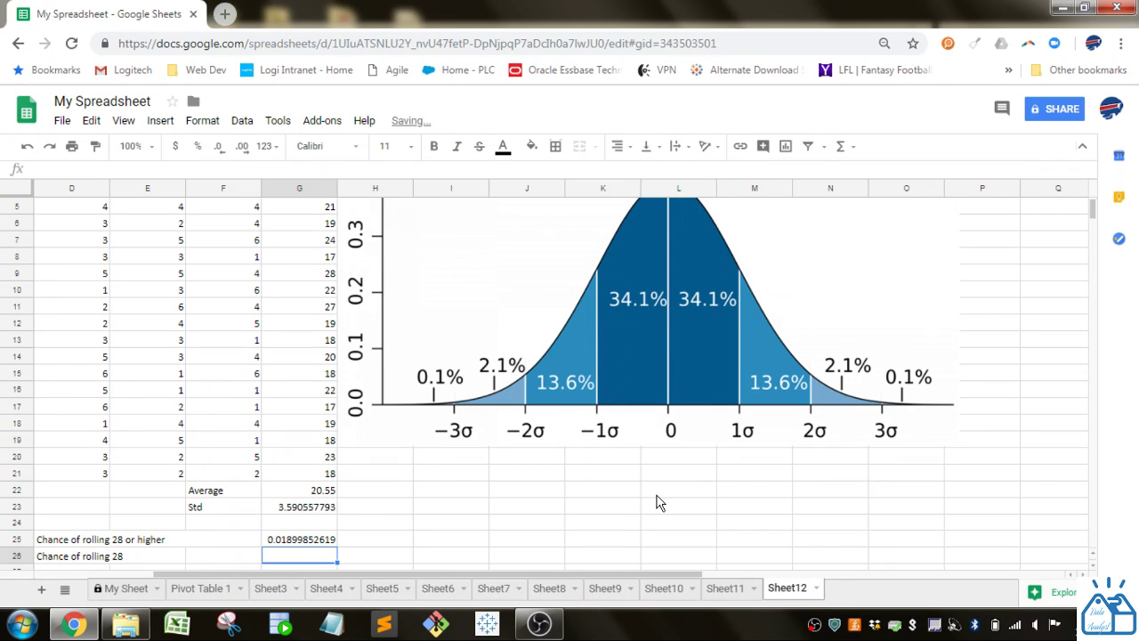
- Format G25 as a percentage so it shows 1.90%
click(329, 537)
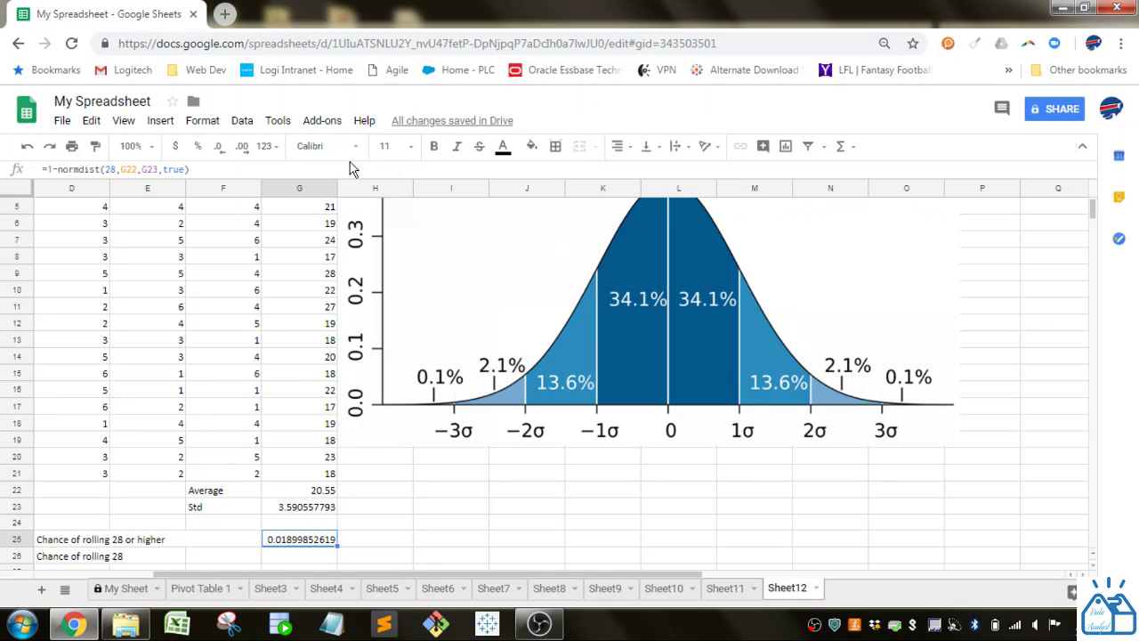
click(135, 148)
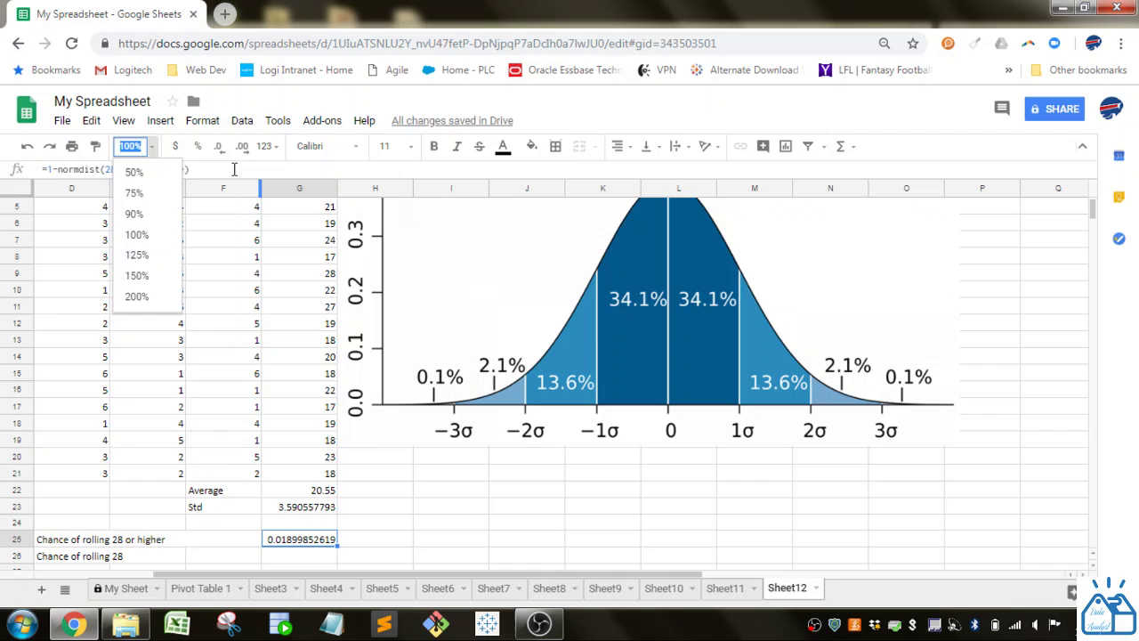
click(197, 146)
click(198, 146)
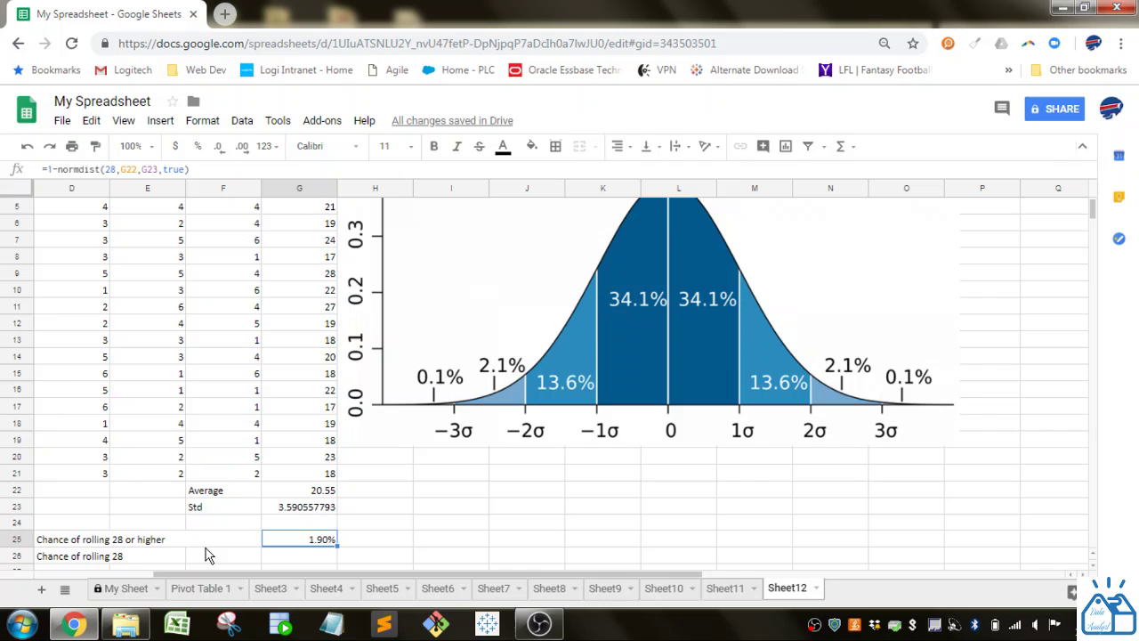
scroll(207, 554, down, 1)
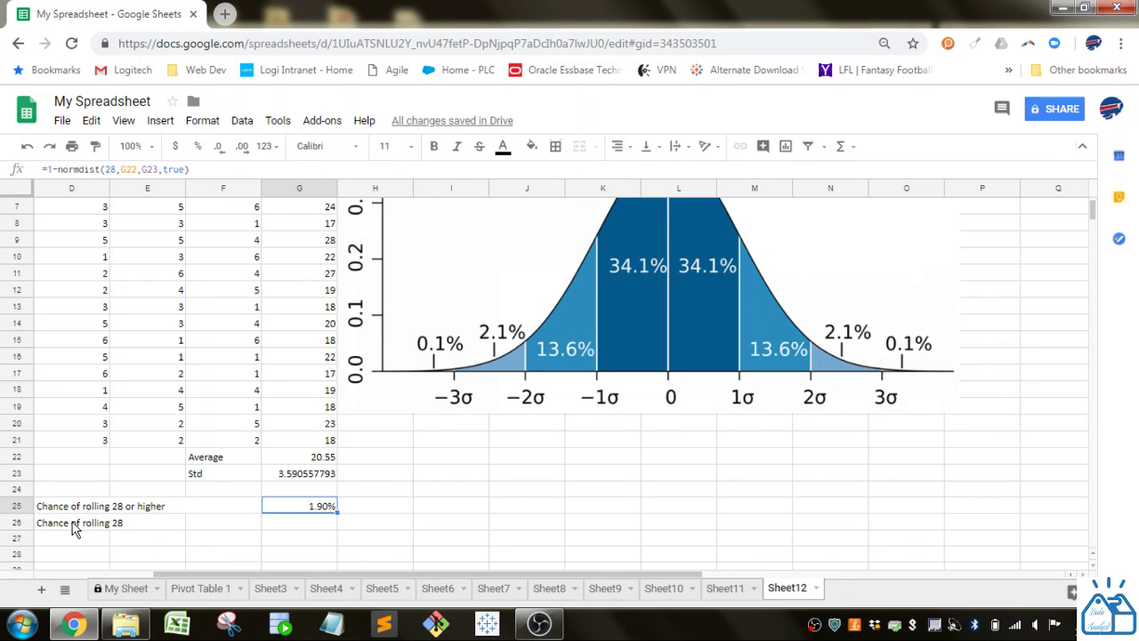
- Enter =NORMDIST(28,G22,G23,FALSE) in G26 for the chance of exactly 28
click(296, 526)
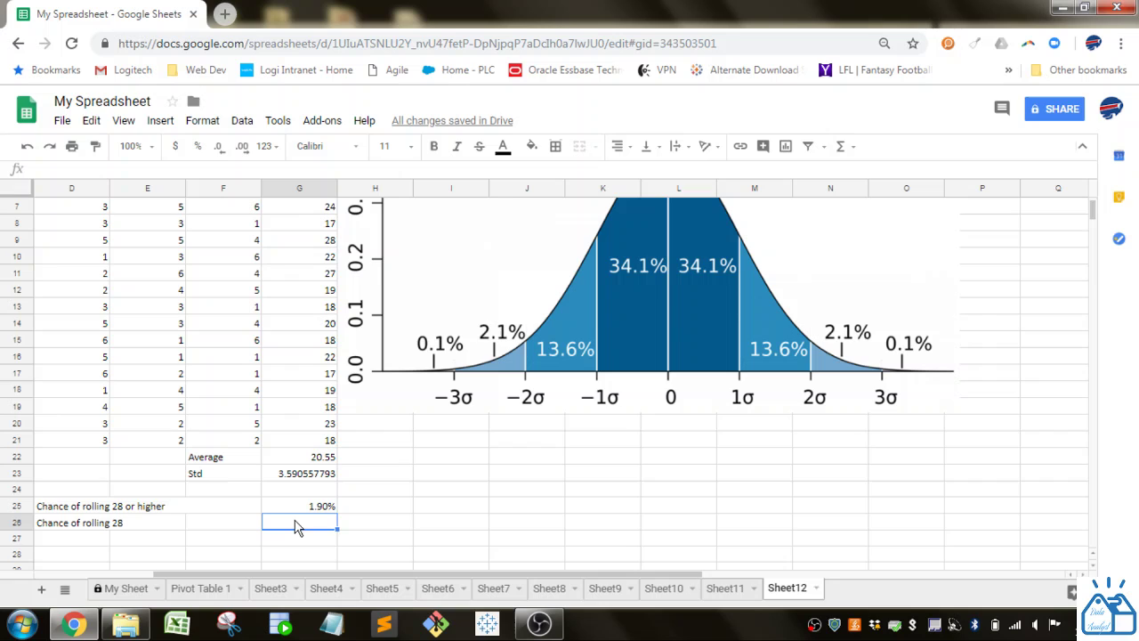
text(=nor)
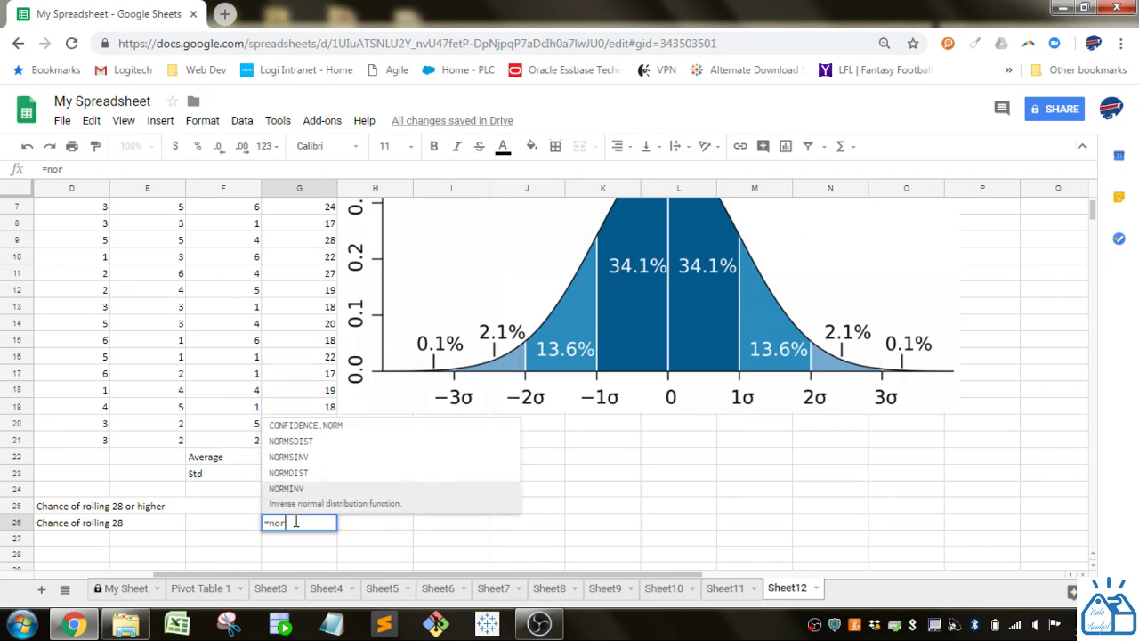
text(ms)
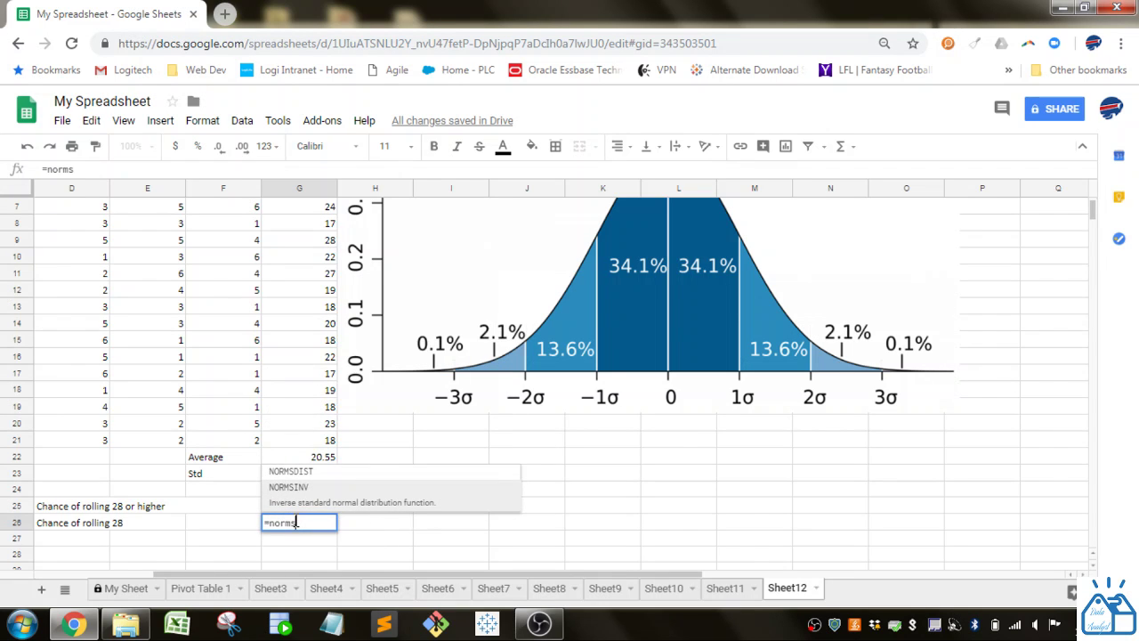
key(BackSpace)
text(dist()
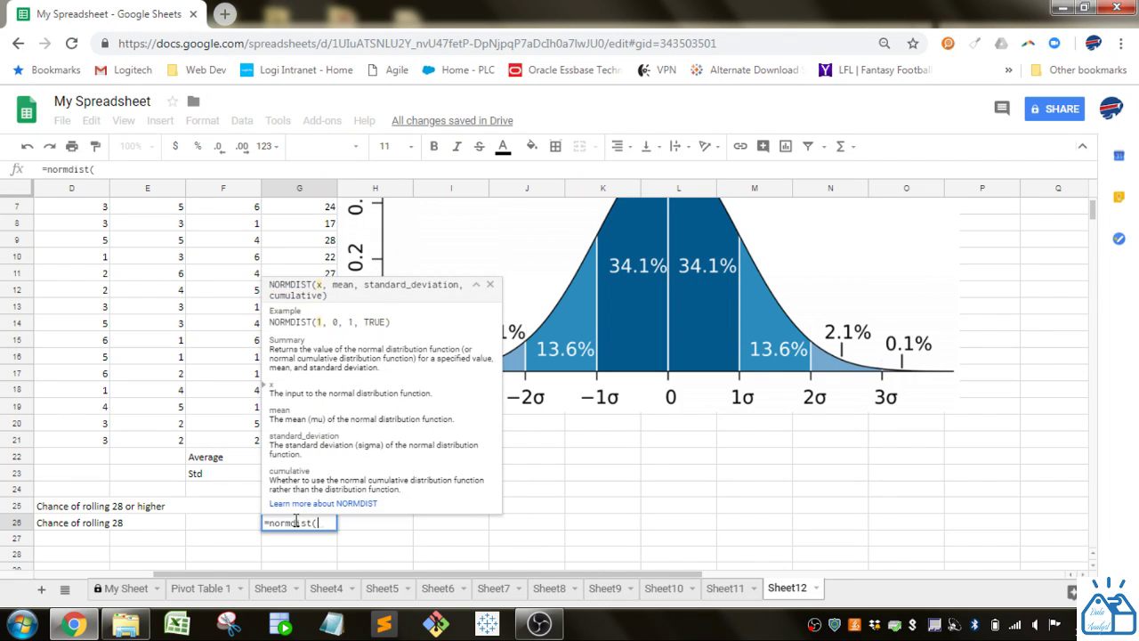
text(28,)
click(267, 459)
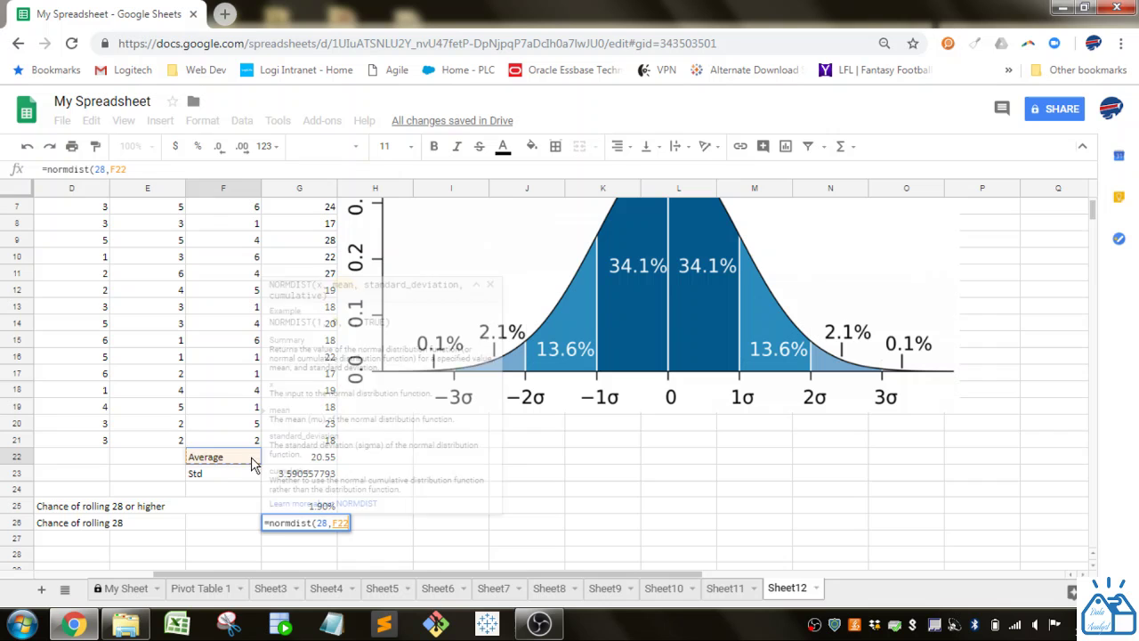
text(,)
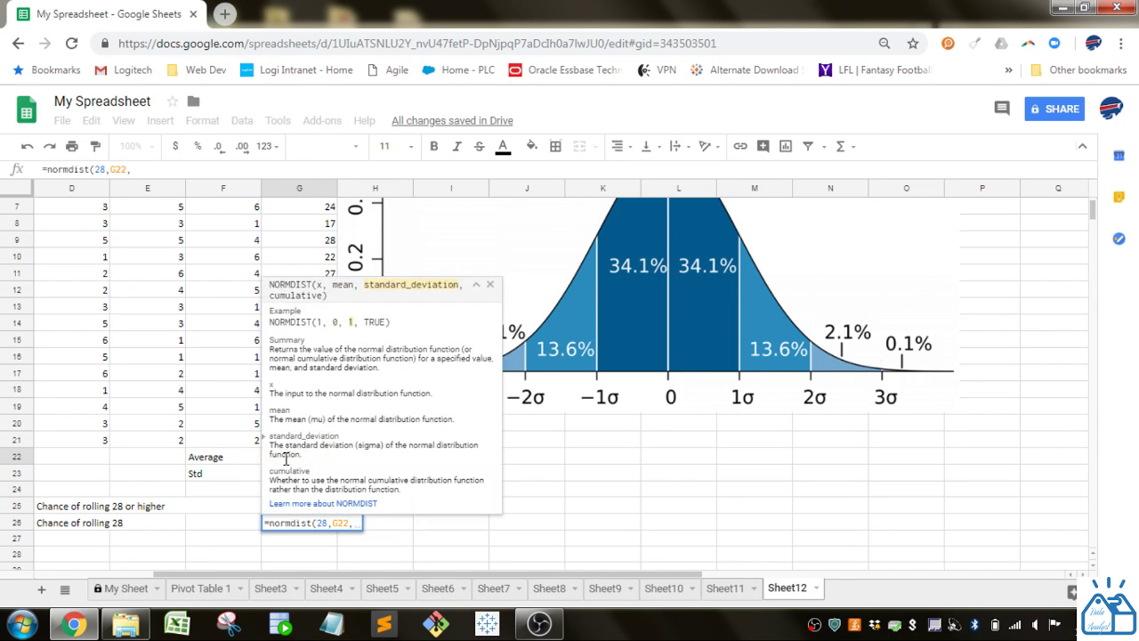
click(289, 473)
text(,)
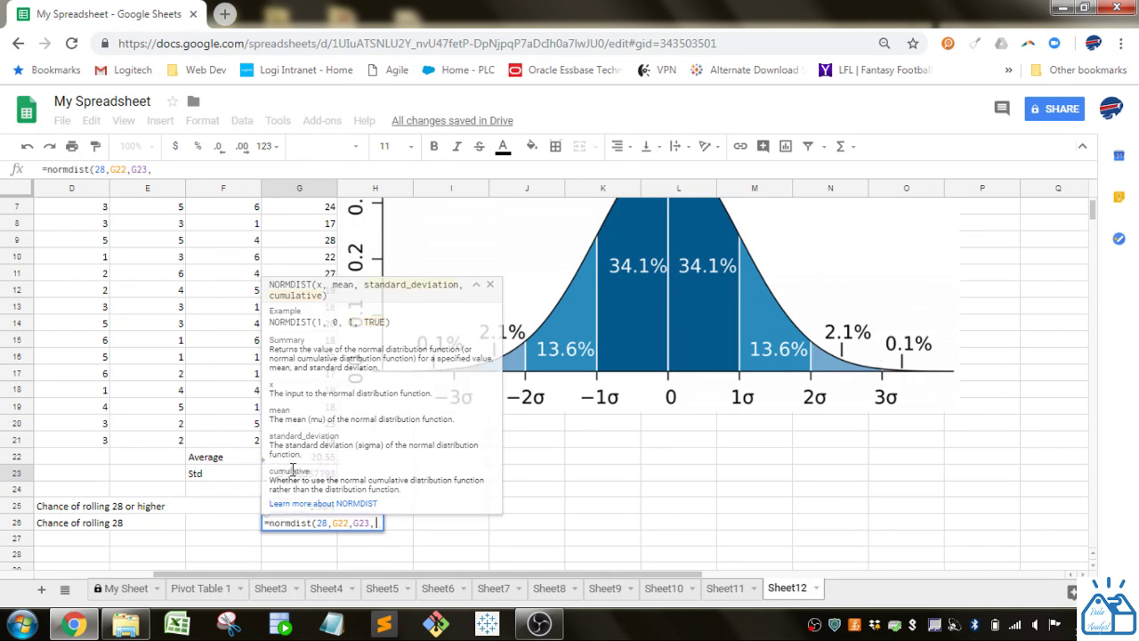
text(false)
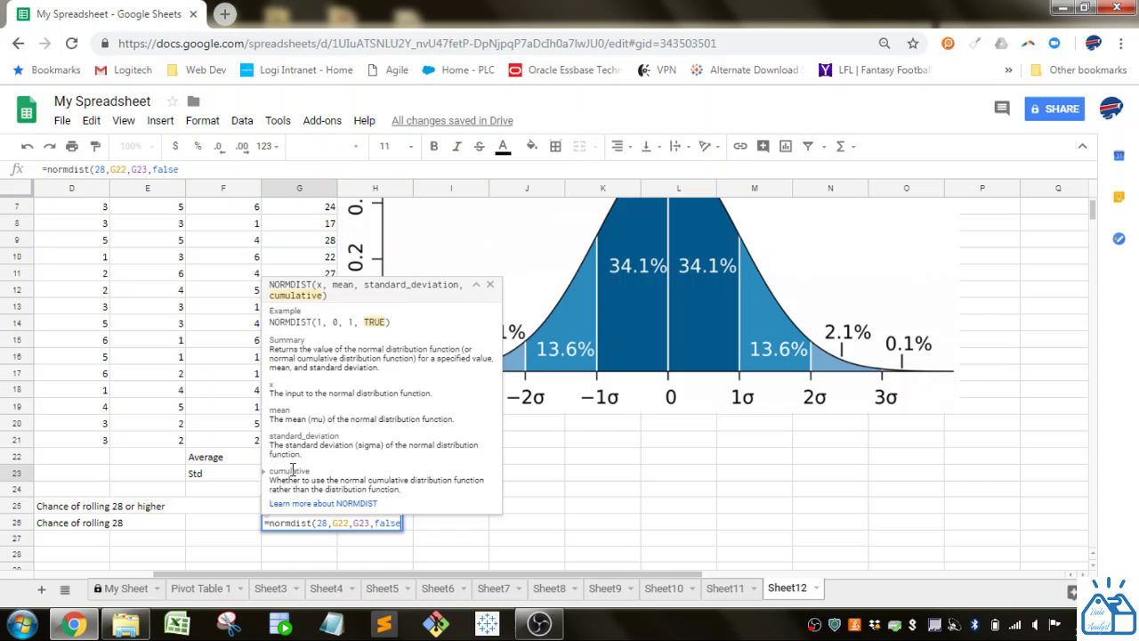
text())
key(Return)
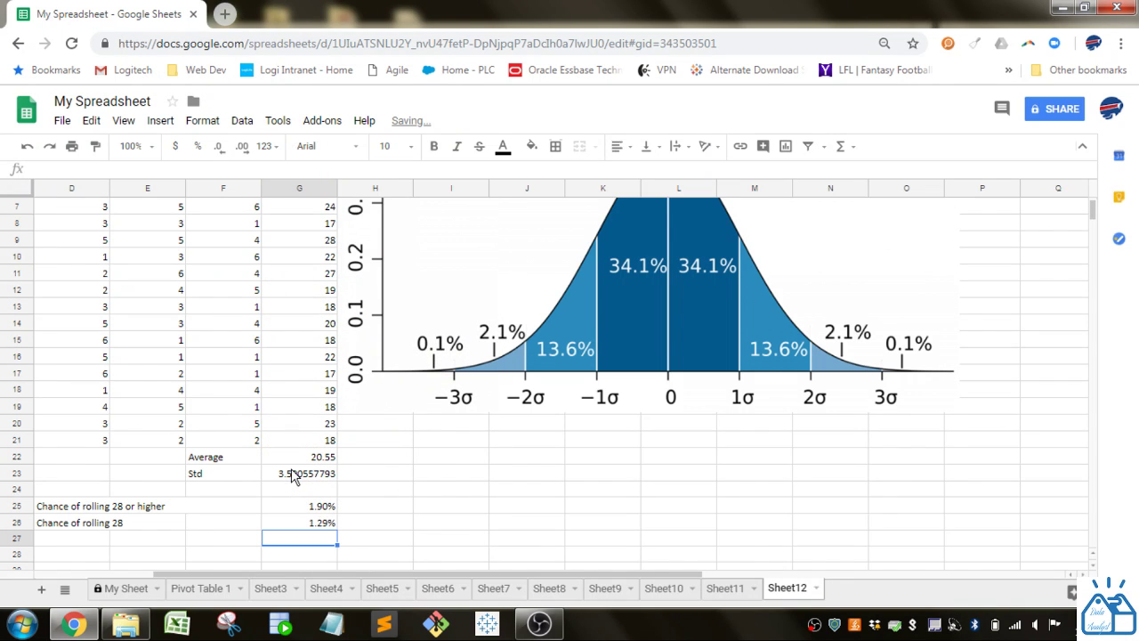
- Compare the G26 and G25 formulas to verify the 1.29% result
click(300, 525)
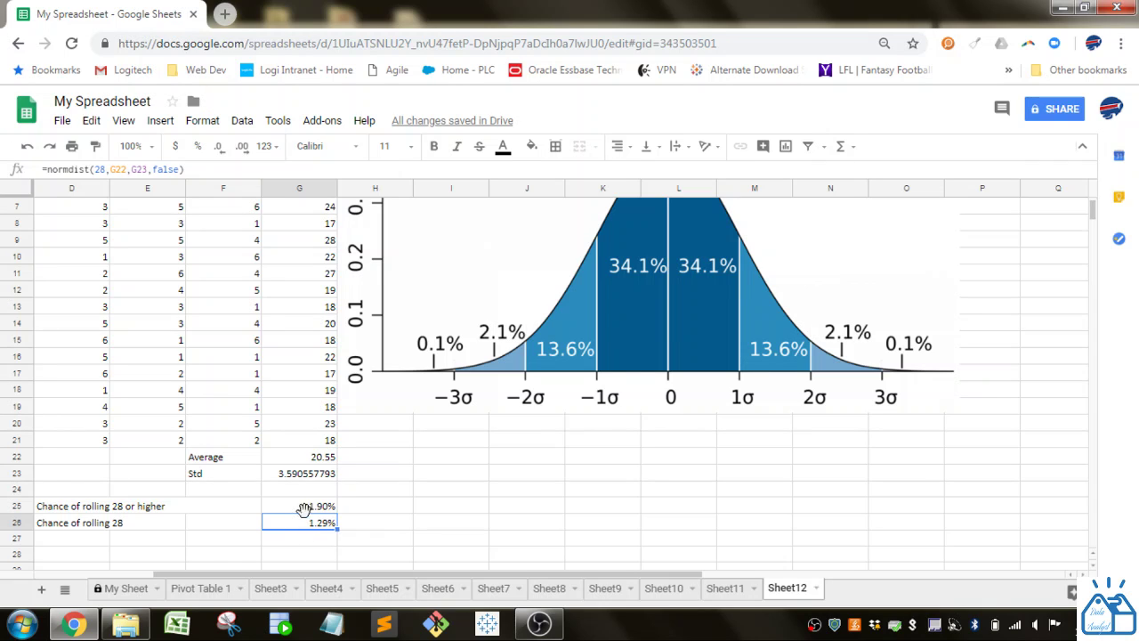
click(303, 506)
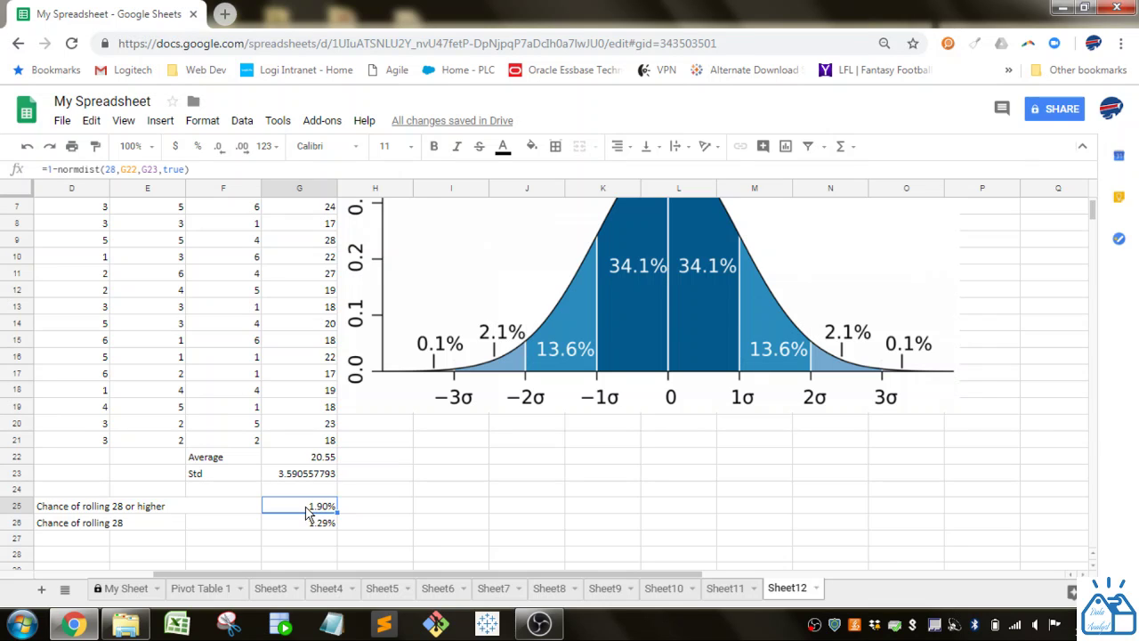
click(314, 525)
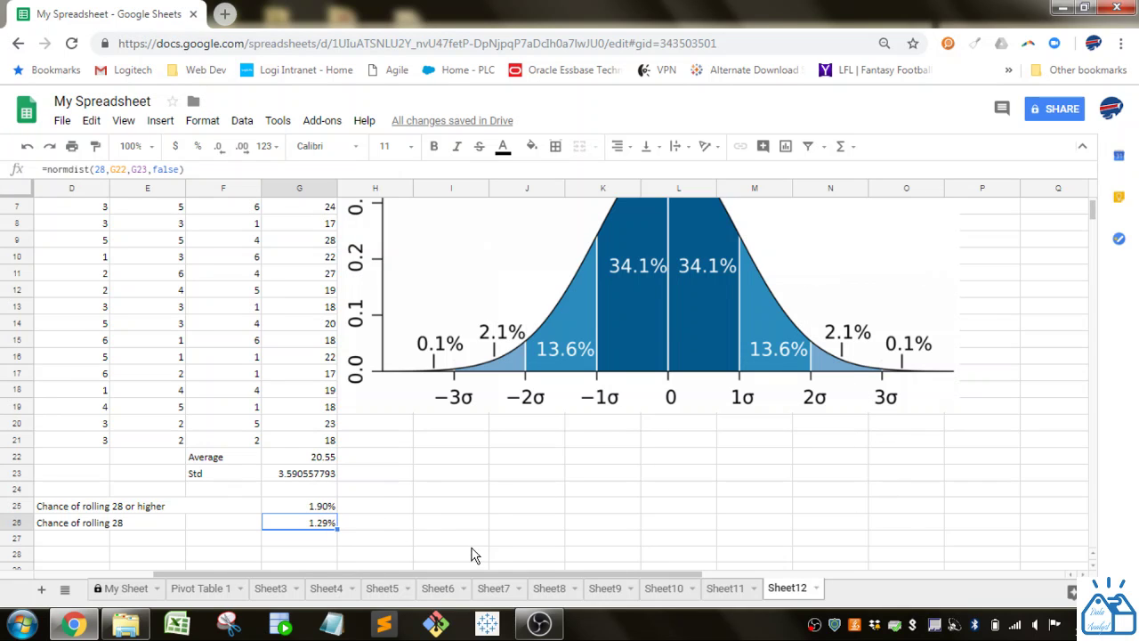
- Start a NORMSDIST formula in G27, then cancel it
click(291, 535)
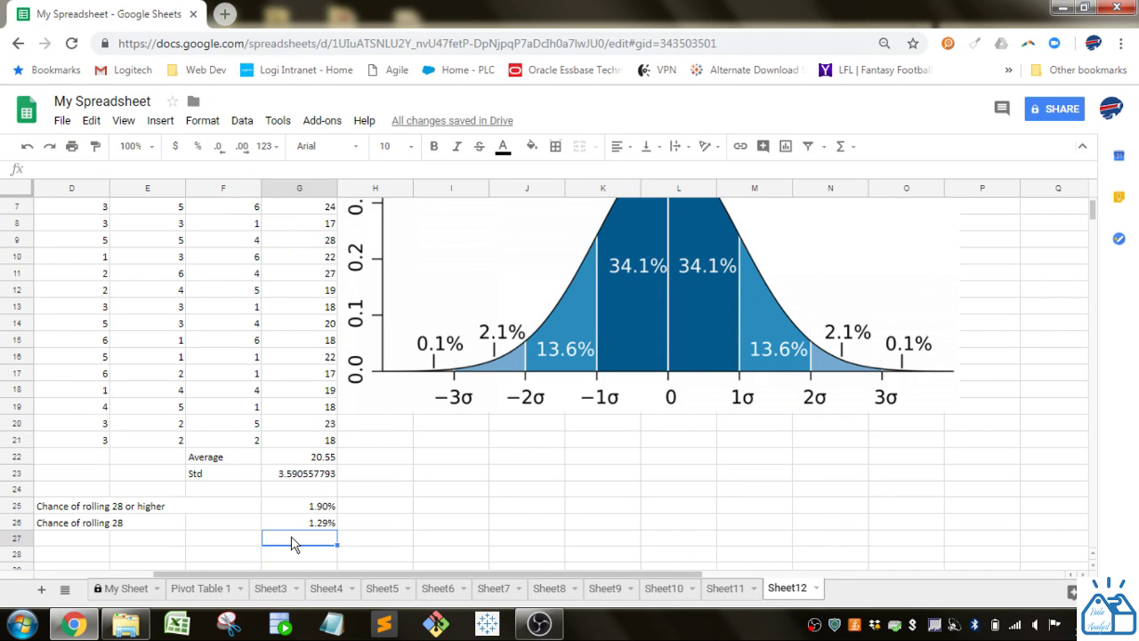
text(=norms)
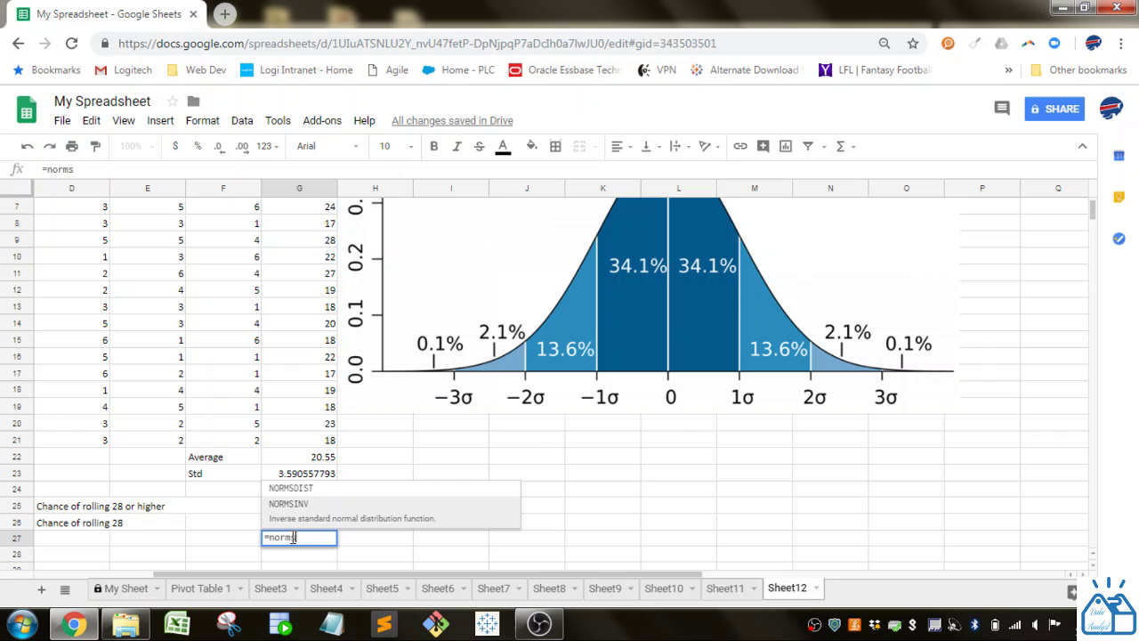
click(325, 489)
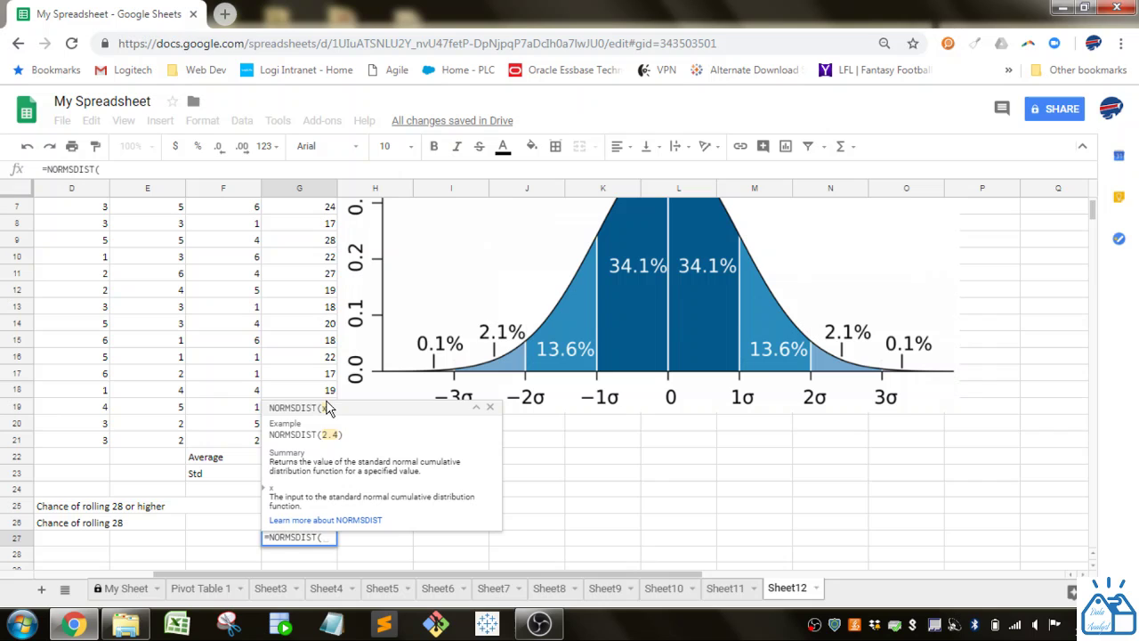
key(Escape)
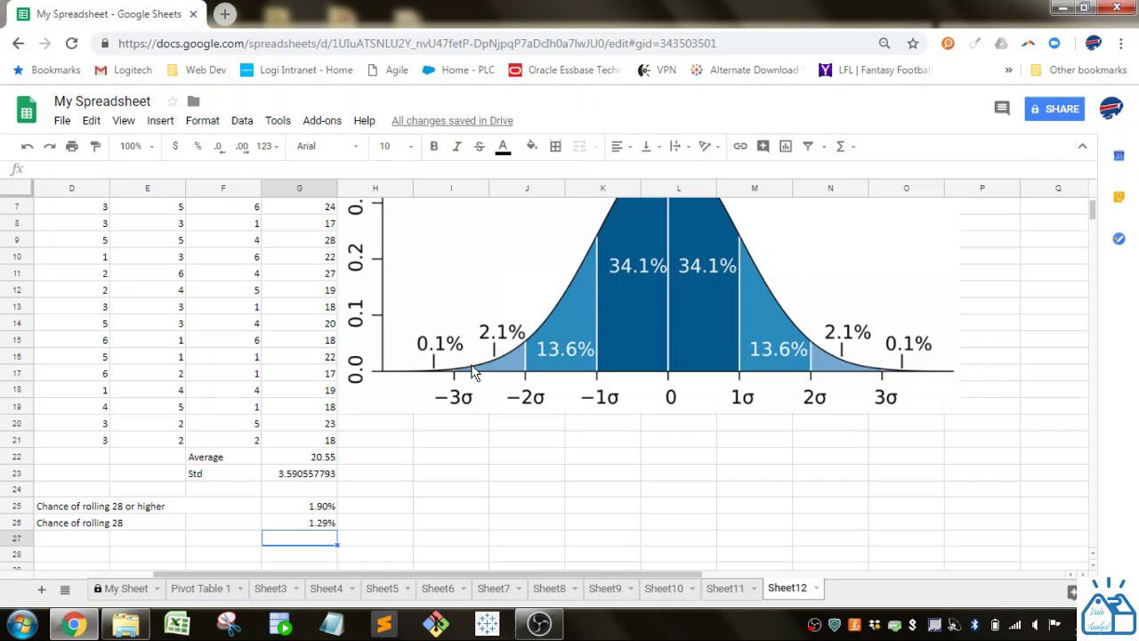
- Enter =(28-G22)/G23 in H23, giving the Z-score 2.07488653
click(377, 481)
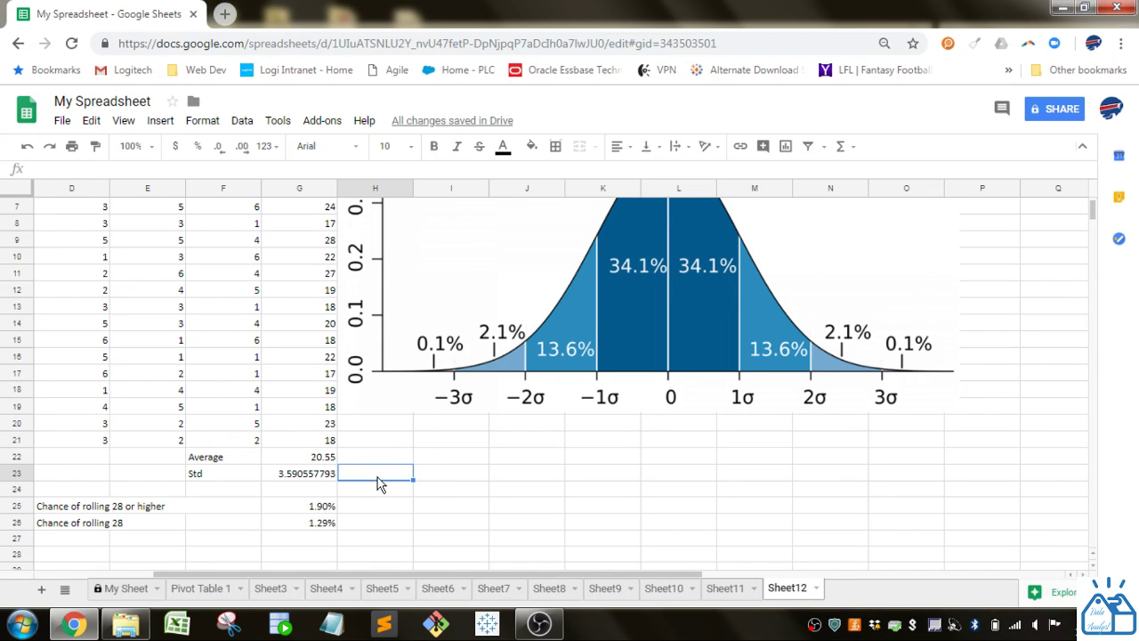
text(=28)
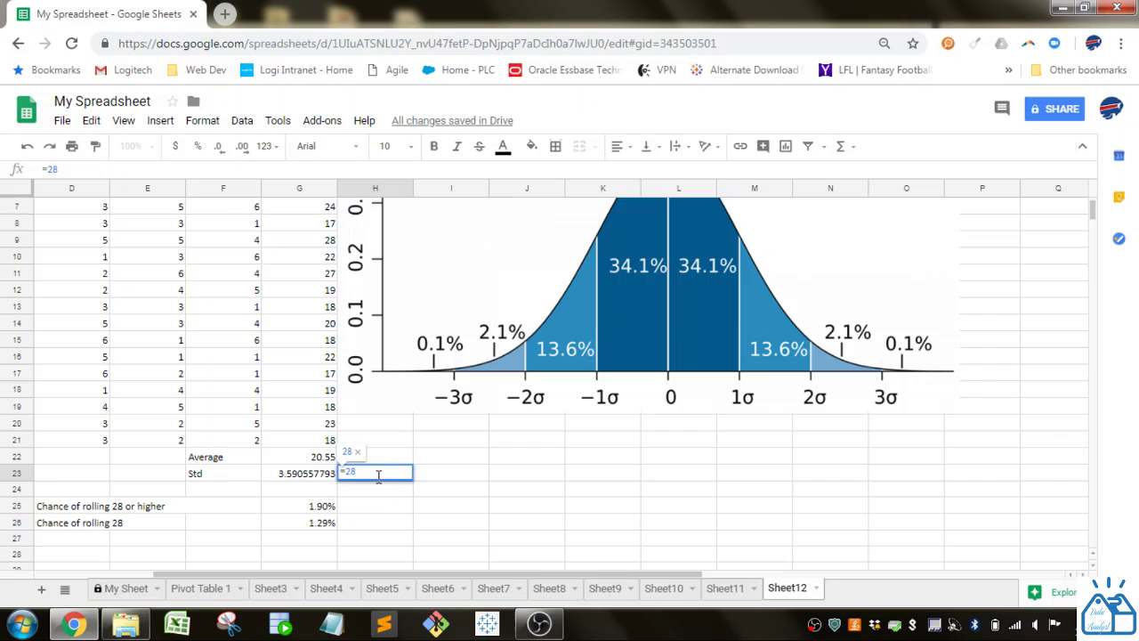
click(48, 170)
text(()
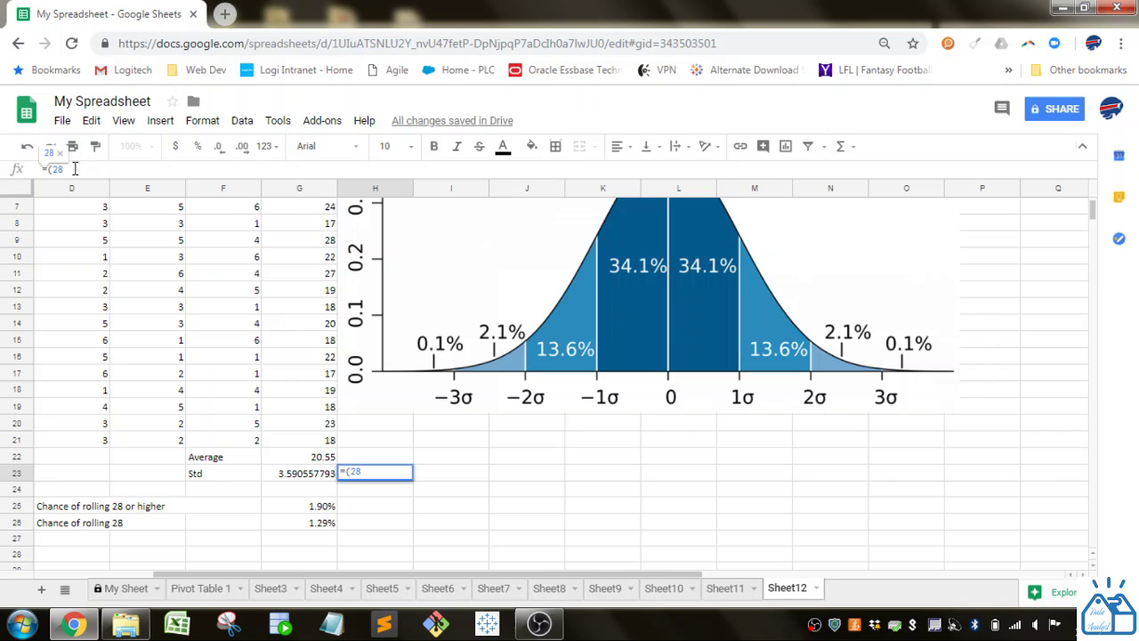
click(74, 169)
text(-)
click(286, 461)
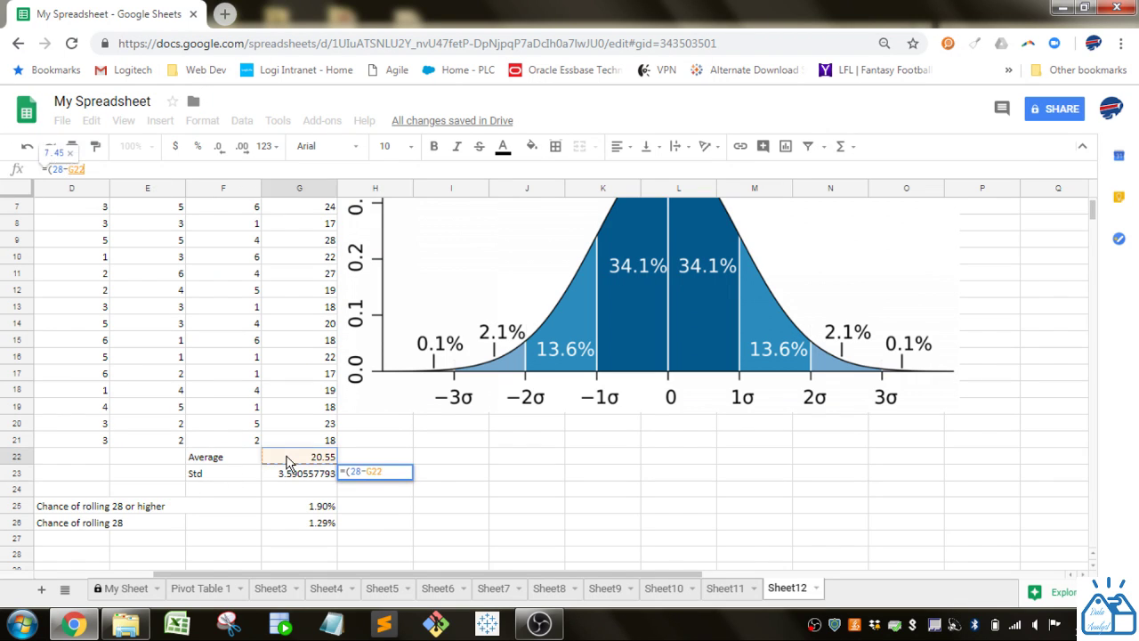
text()/)
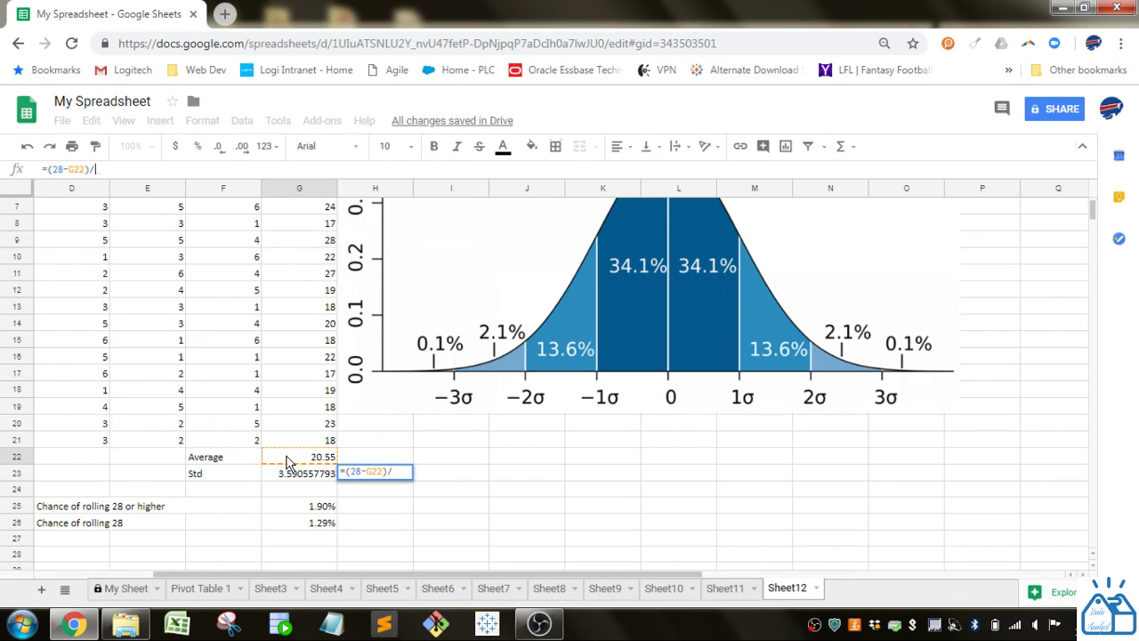
click(296, 480)
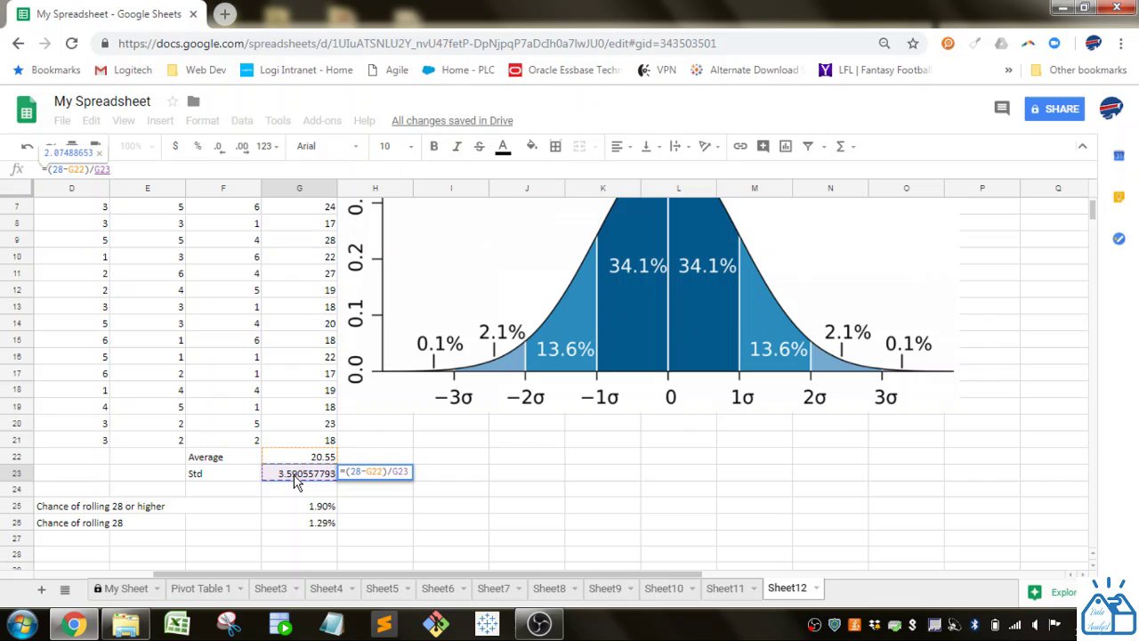
key(Return)
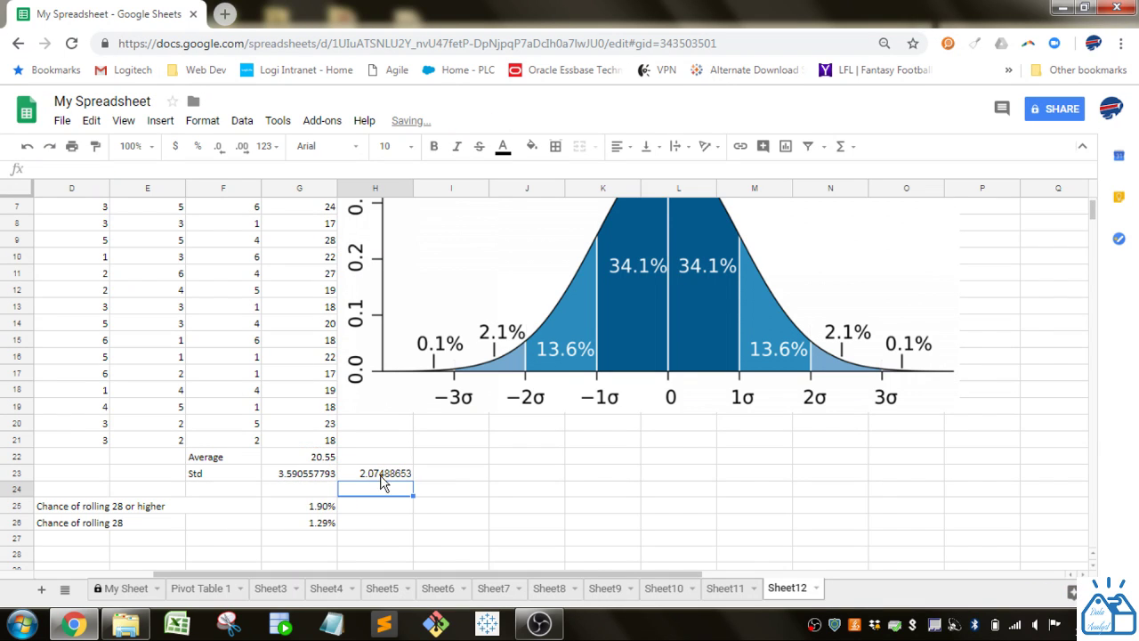
click(383, 480)
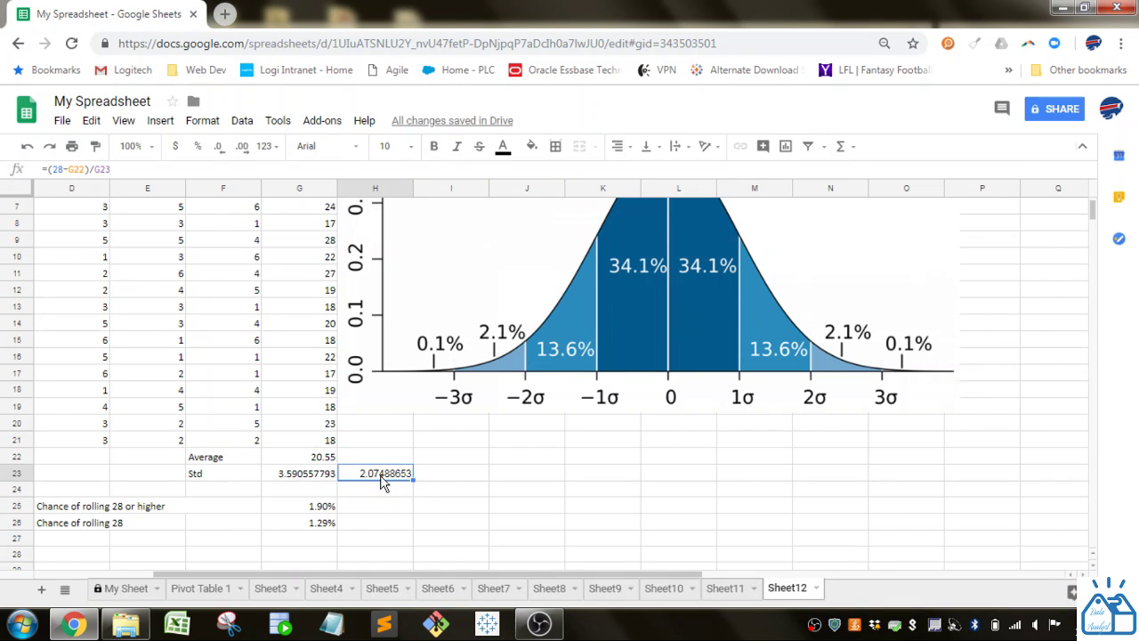
- Enter =1-NORMSDIST(H23) in G27 as the Z-score check
click(318, 545)
text(=norm)
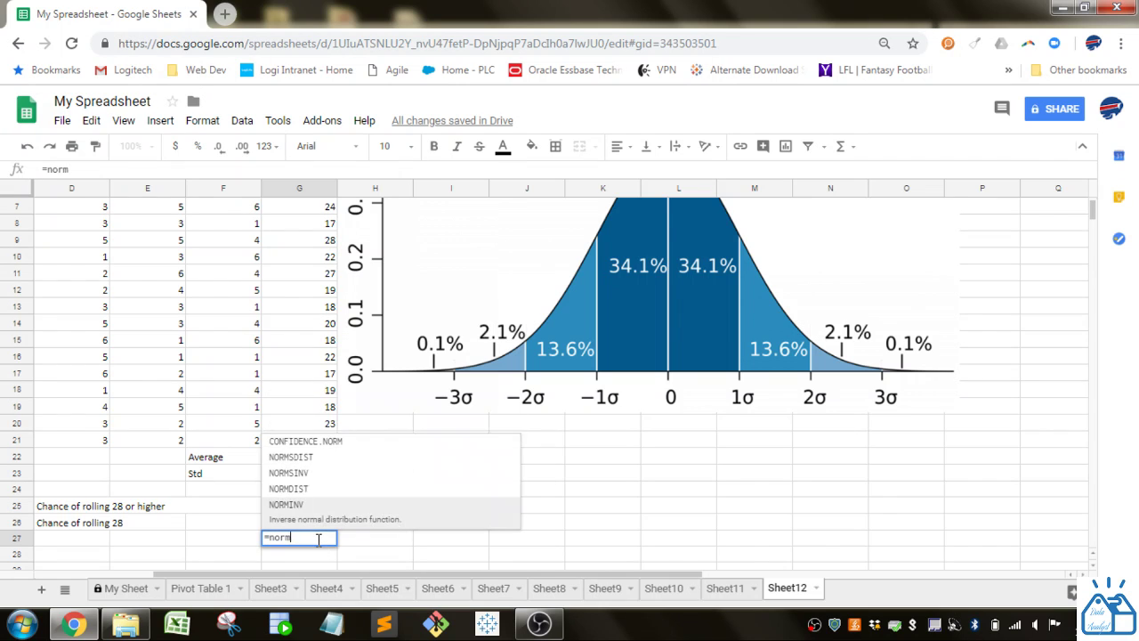
text(sdist()
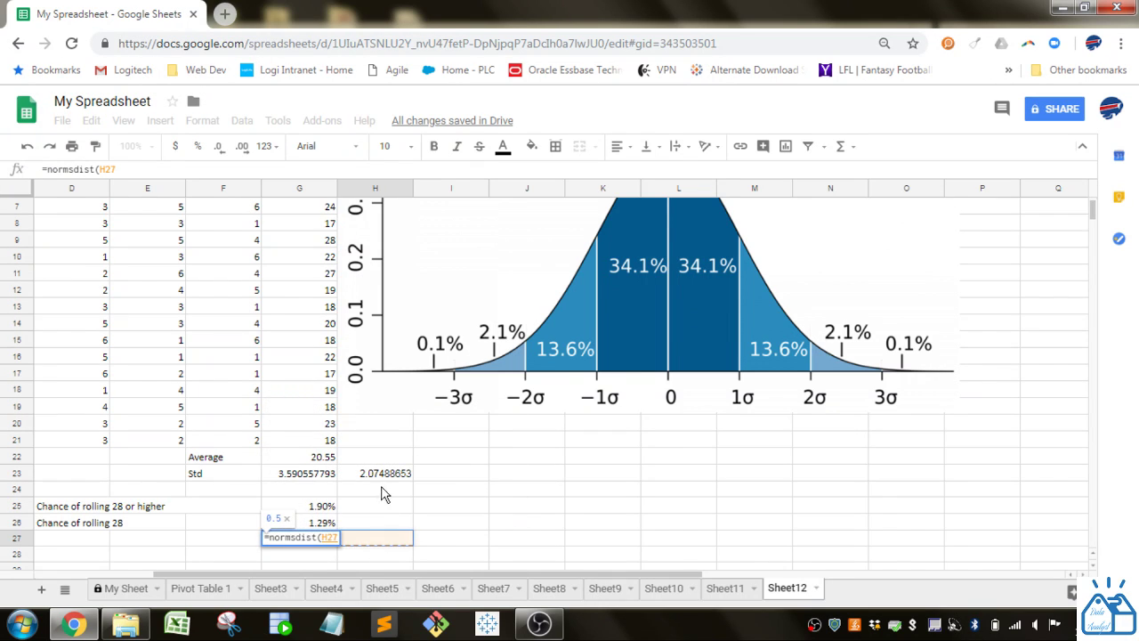
click(384, 475)
text())
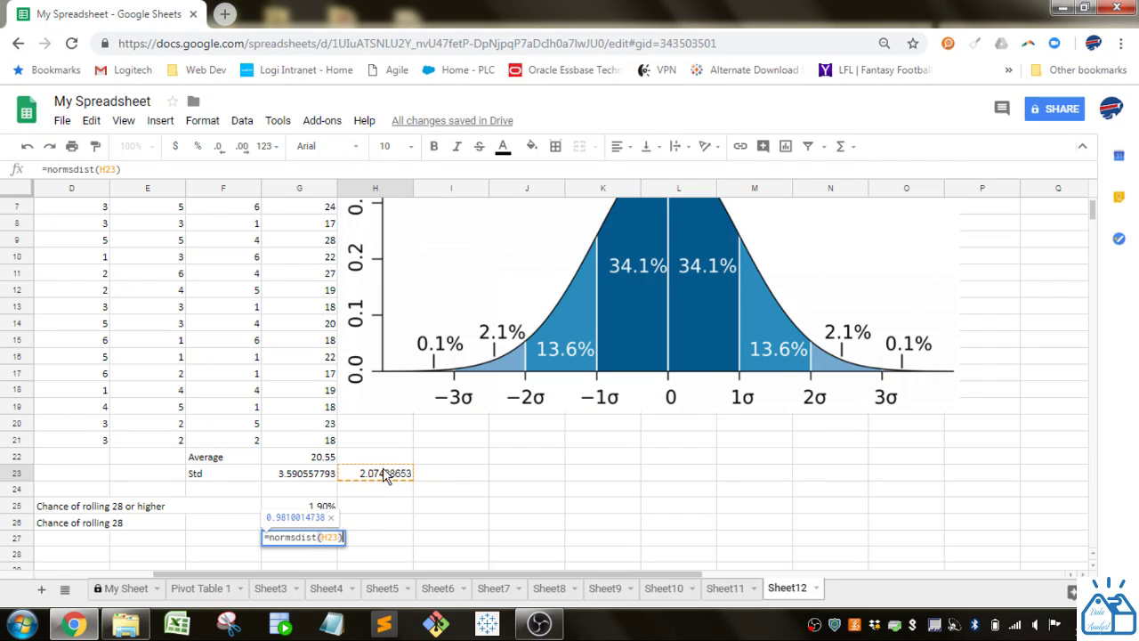
click(47, 169)
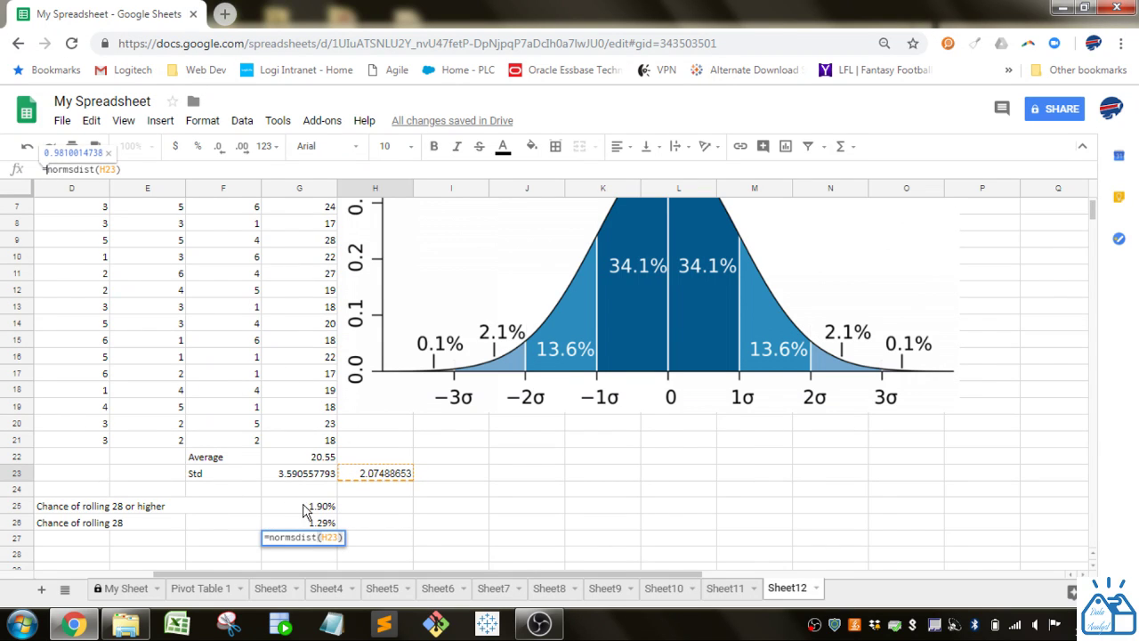
text(1-)
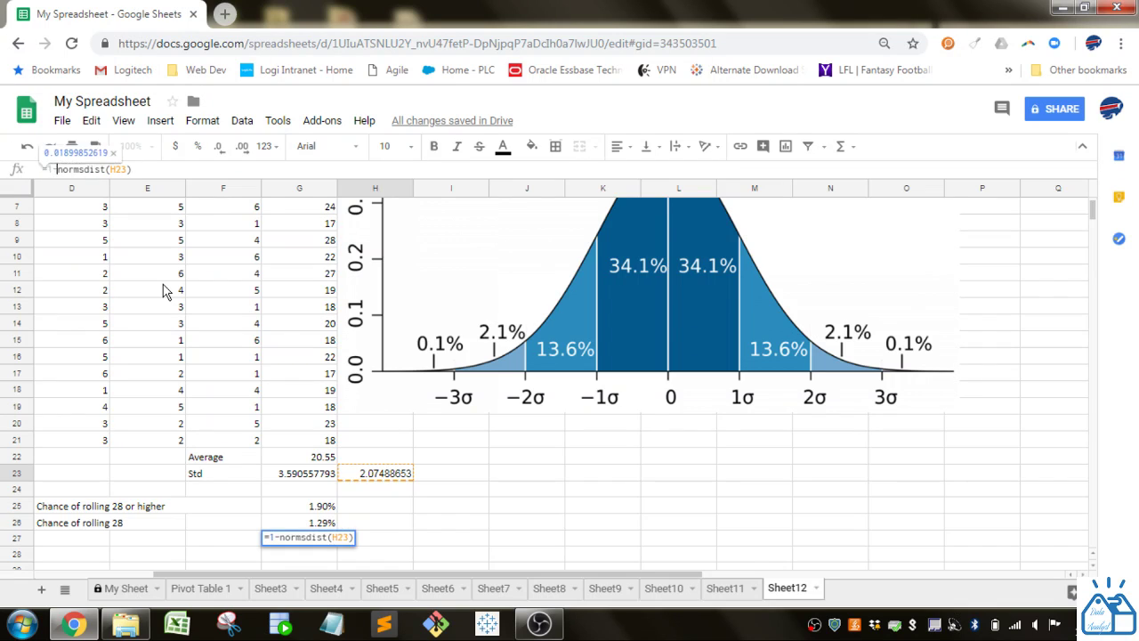
key(Return)
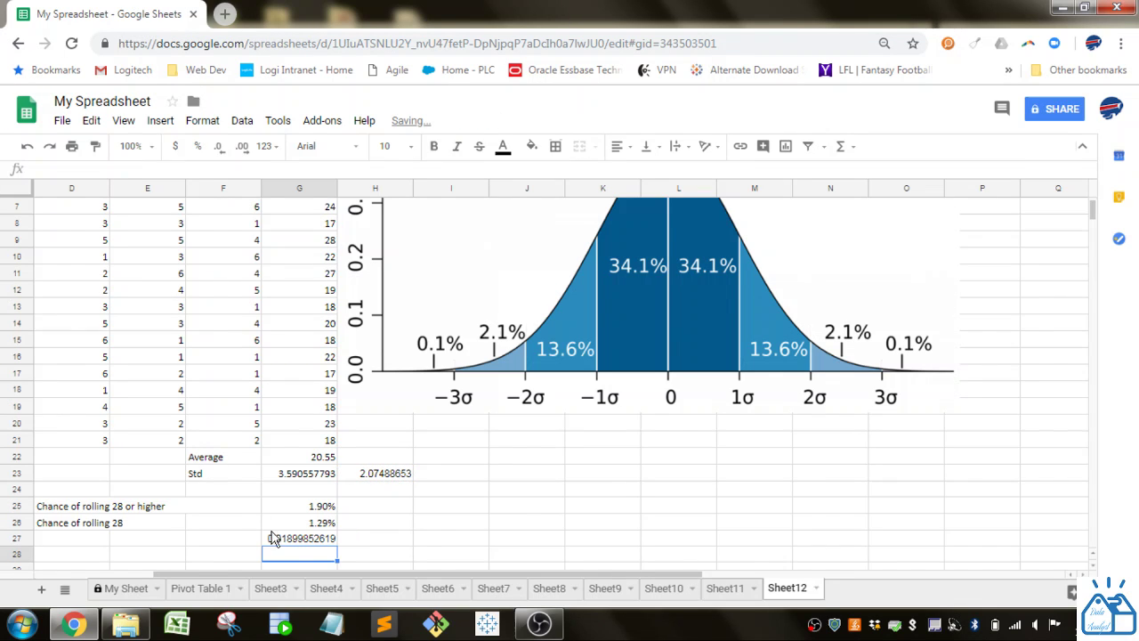
- Format G27 as a percentage and confirm its 1.90% matches G25
click(300, 542)
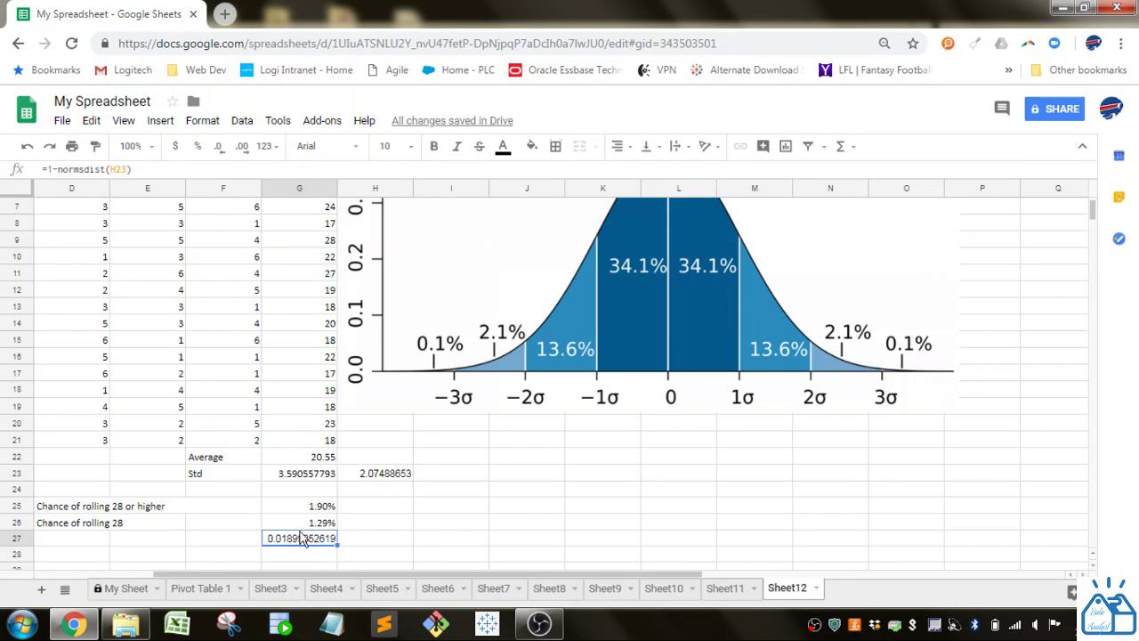
click(198, 146)
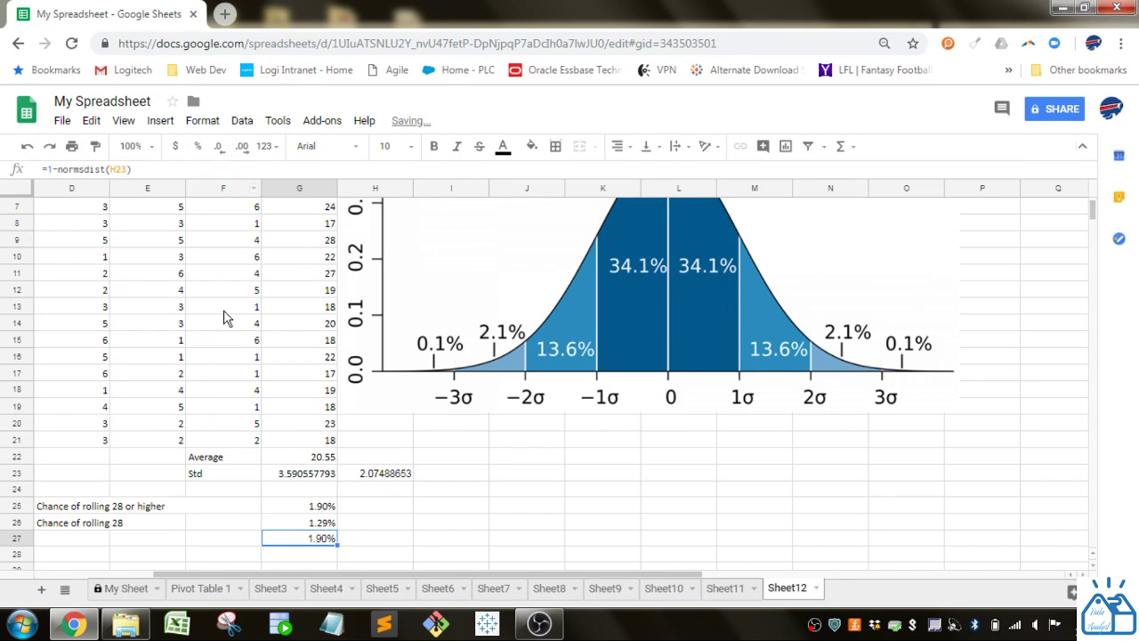
click(322, 506)
click(322, 538)
click(322, 507)
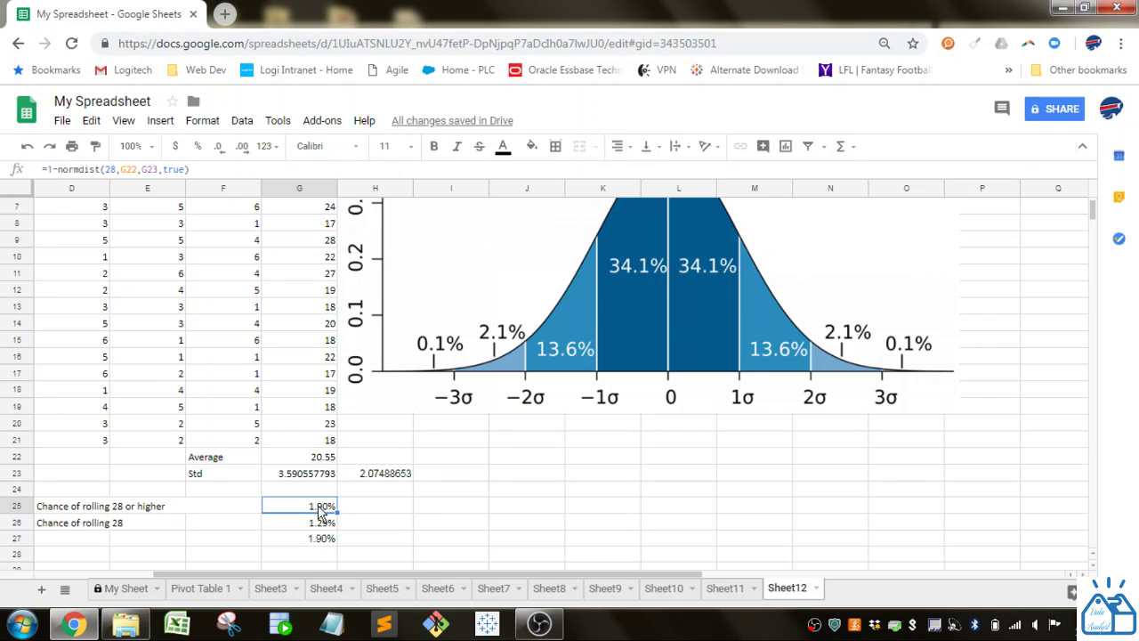
click(385, 474)
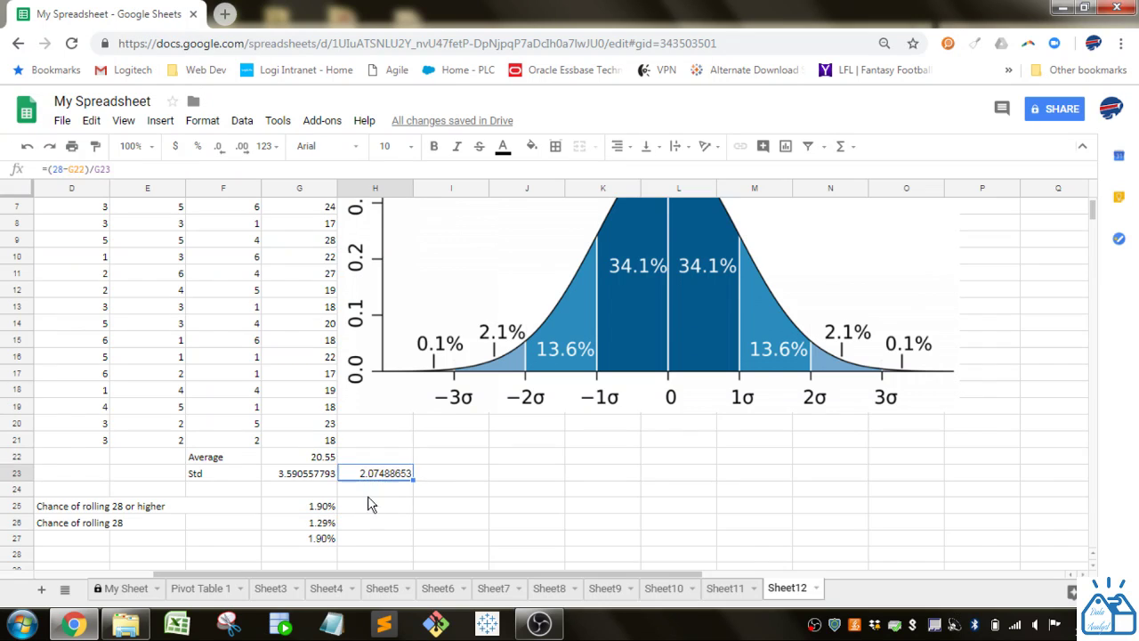
click(326, 537)
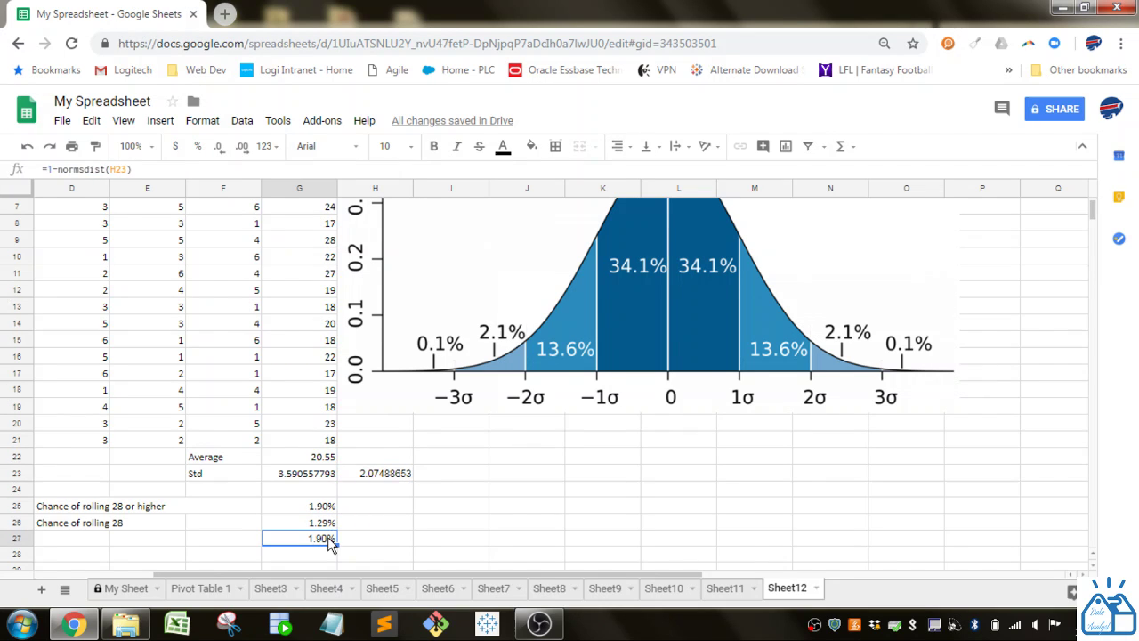
click(318, 507)
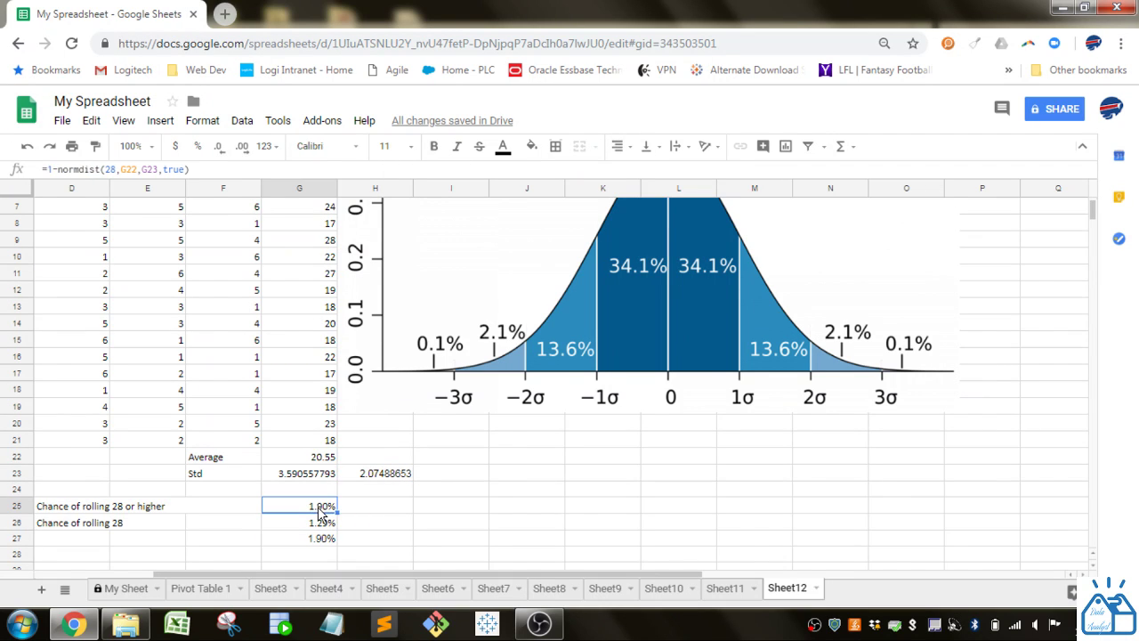